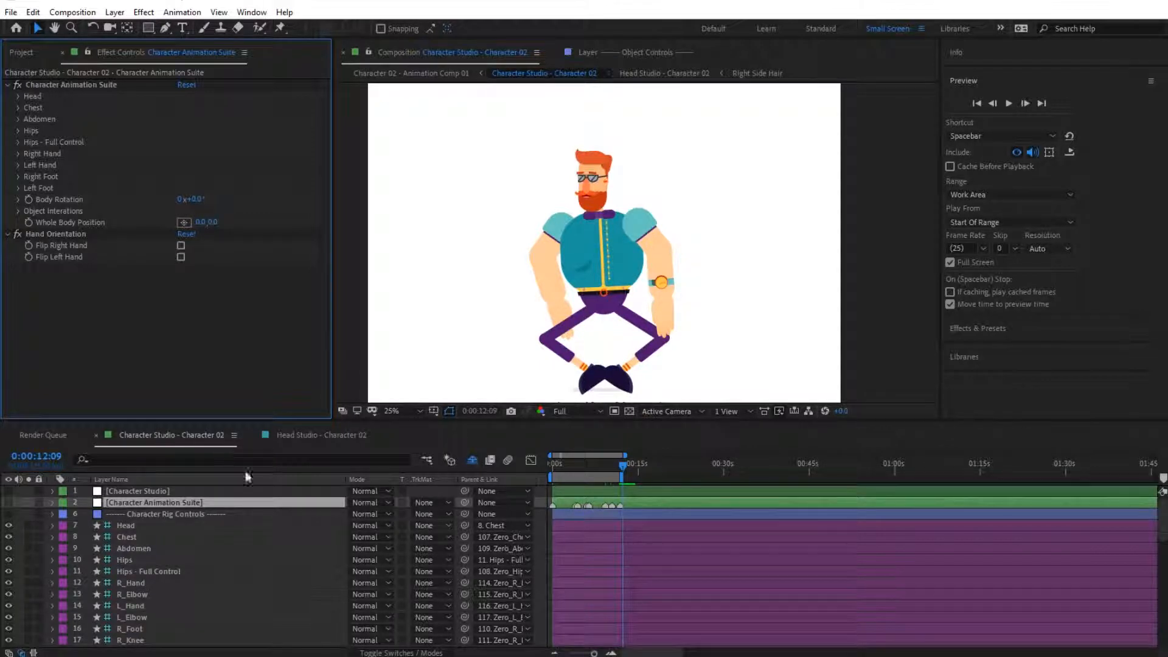
Preview the character's animation and set the Character Animation Suite's Body Rotation to -86°.
{"action": "left_click", "coordinate": [568, 469]}
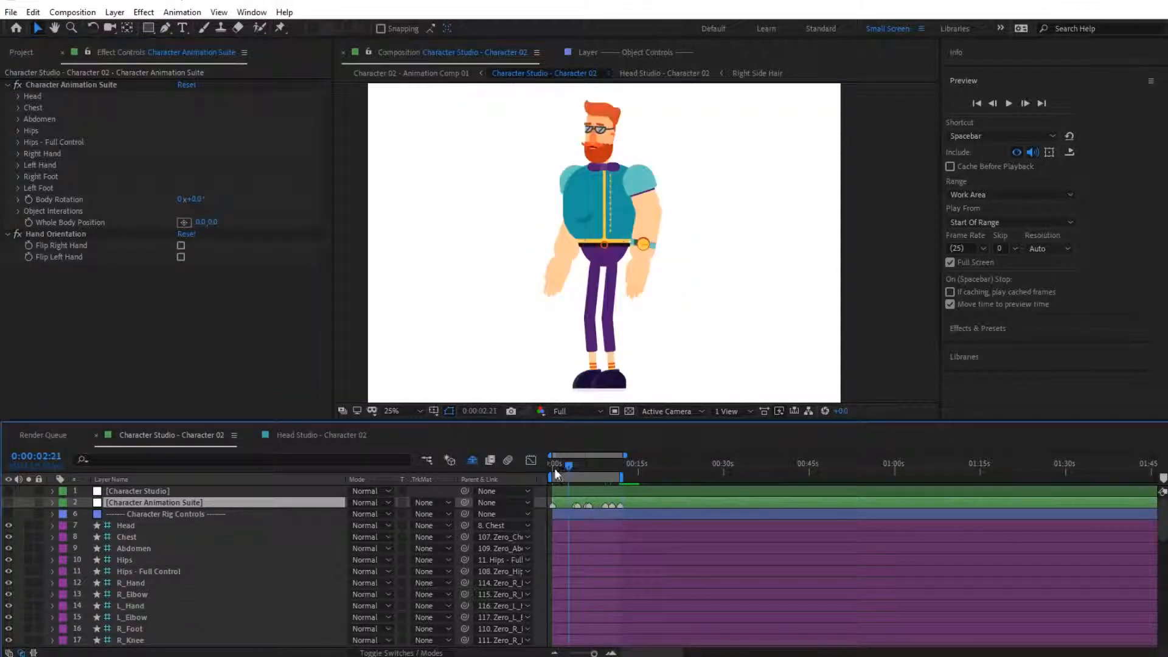
{"action": "key", "text": "space"}
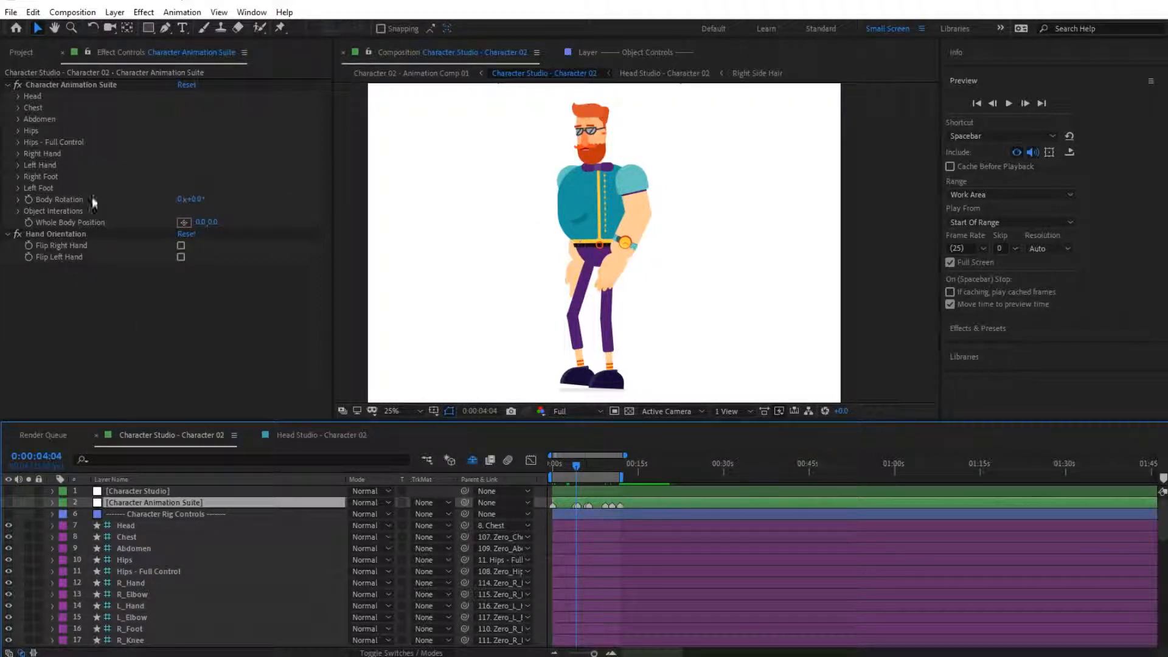
{"action": "left_click_drag", "start_coordinate": [196, 205], "coordinate": [167, 204]}
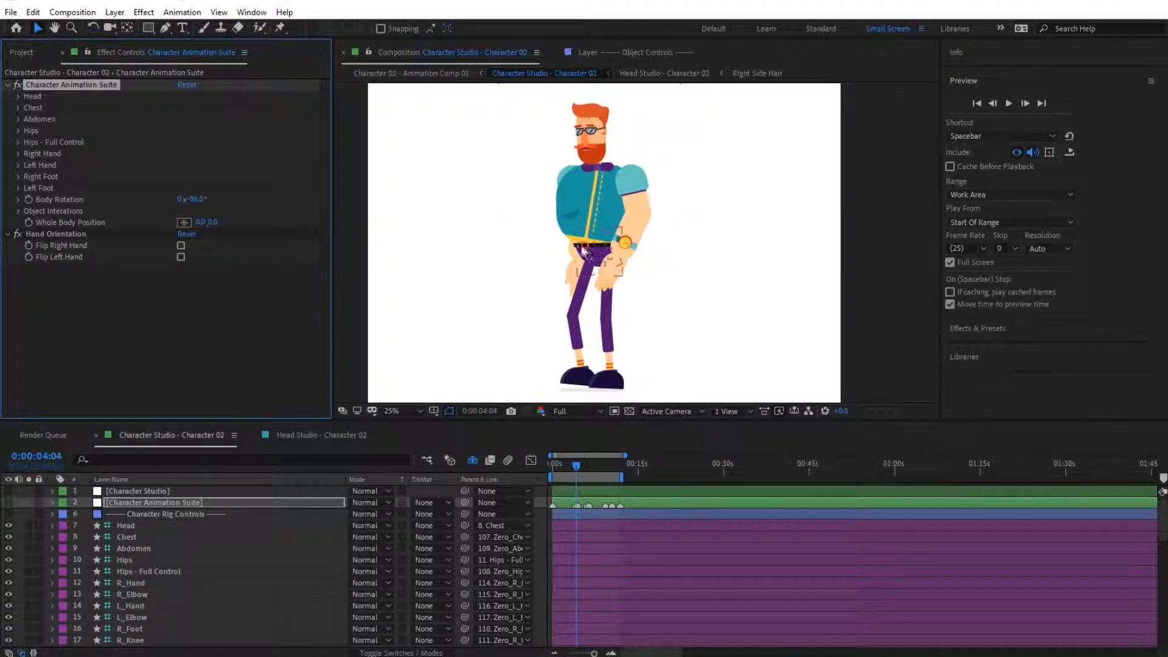
{"action": "left_click", "coordinate": [561, 465]}
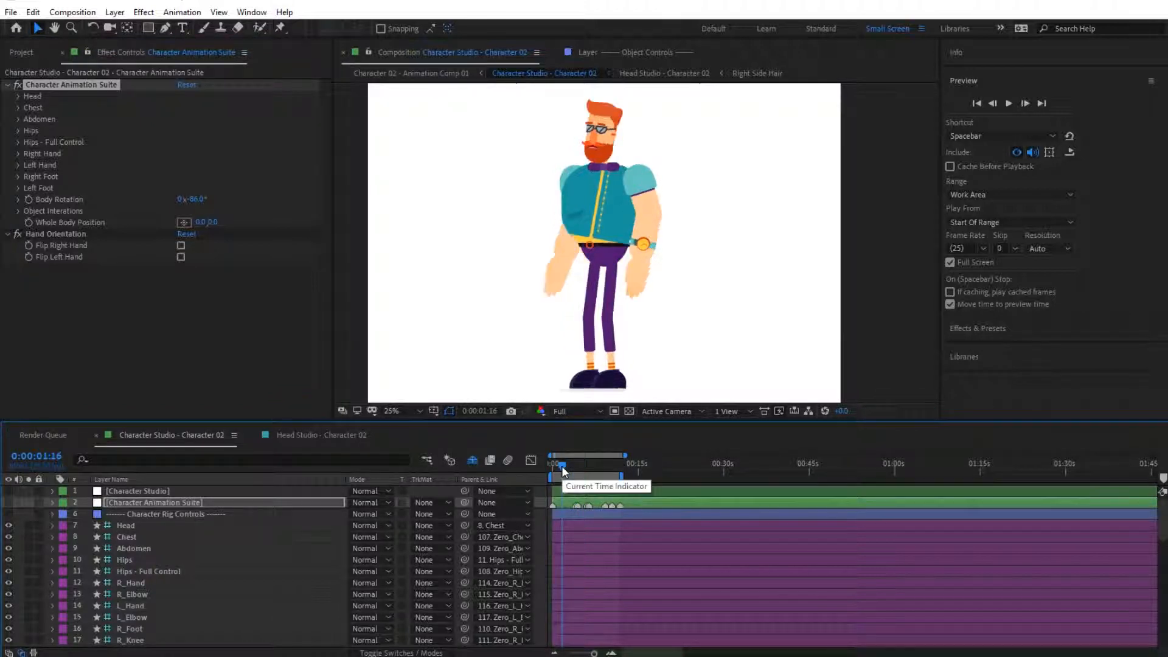
{"action": "left_click", "coordinate": [167, 503]}
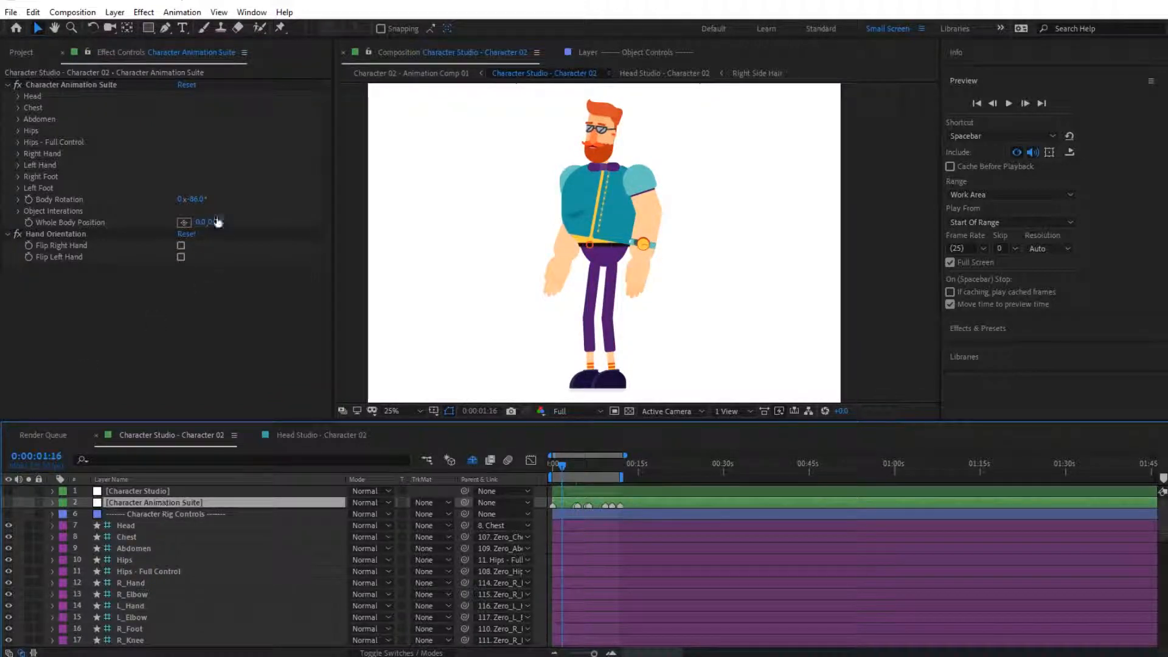
{"action": "left_click", "coordinate": [60, 199]}
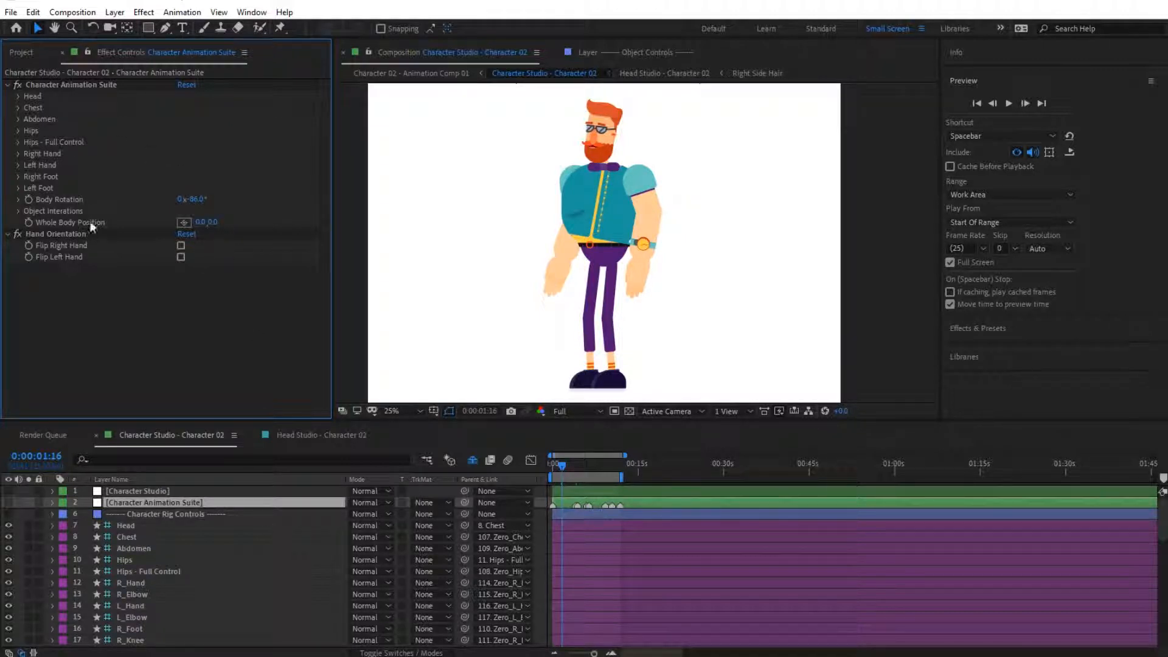
{"action": "left_click", "coordinate": [30, 200]}
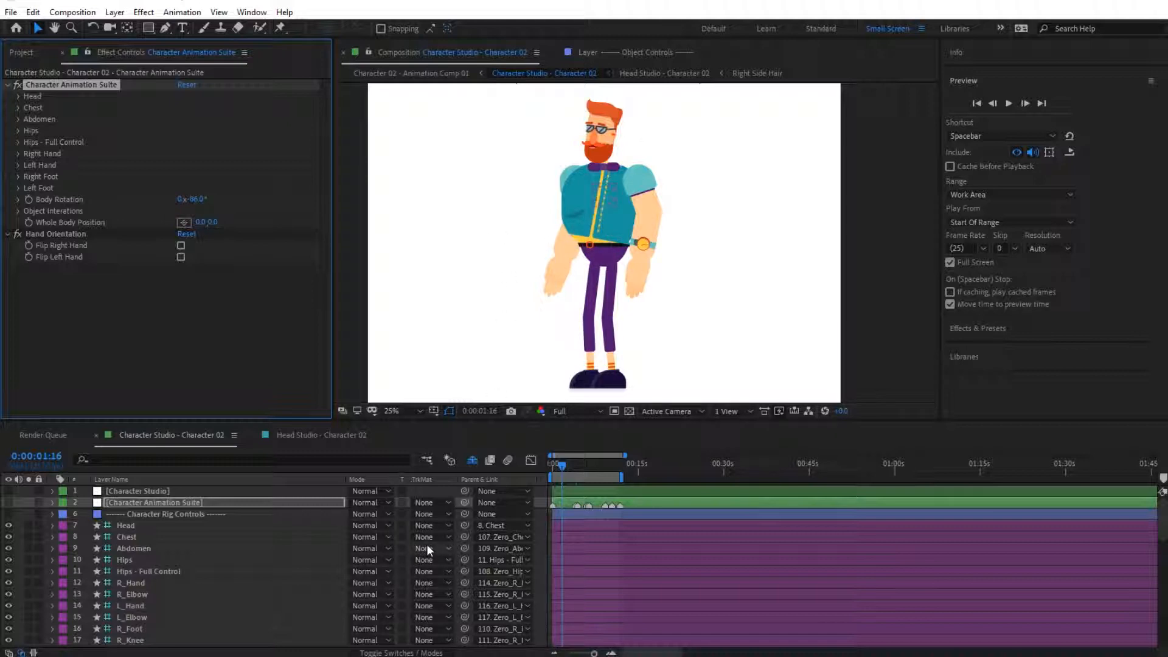
Enable keyframing for Body Rotation at 0:00:06:10, where the character stands still after the walk.
{"action": "left_click", "coordinate": [610, 653]}
{"action": "left_click", "coordinate": [611, 653]}
{"action": "left_click_drag", "start_coordinate": [630, 653], "coordinate": [619, 653]}
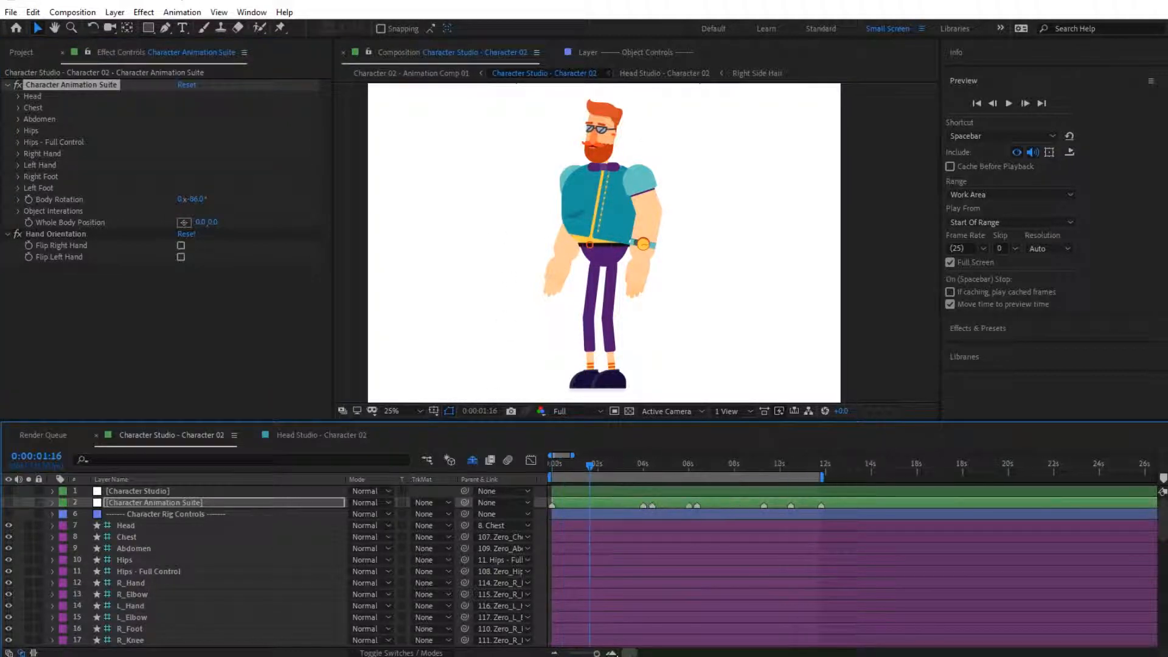
{"action": "left_click", "coordinate": [661, 465]}
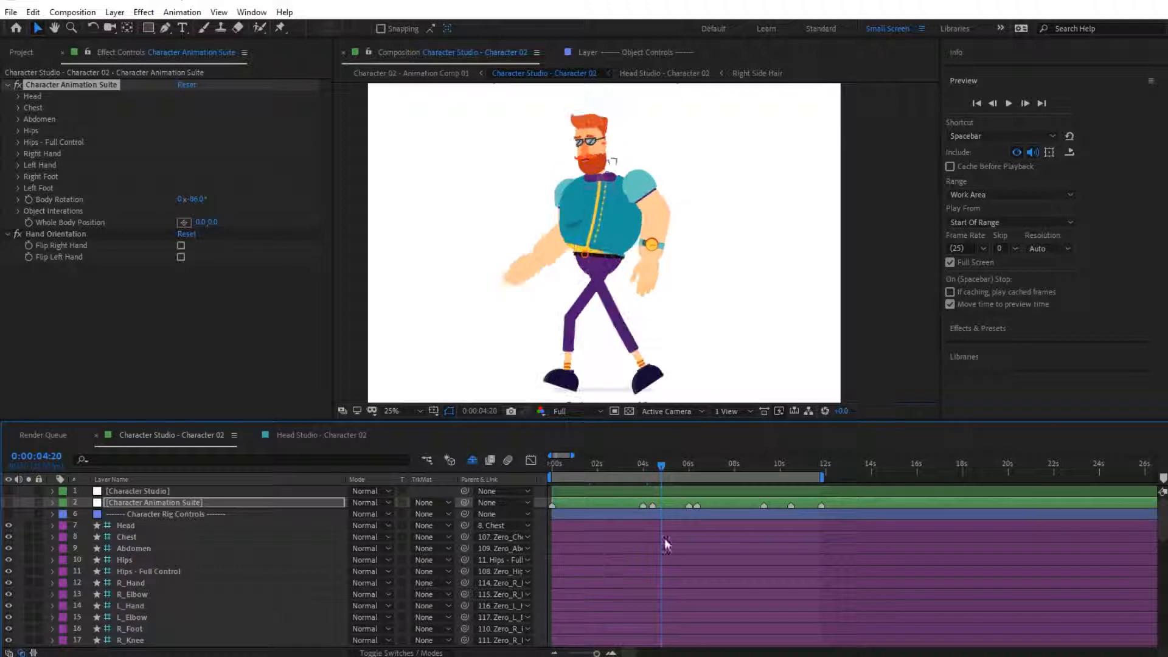
{"action": "left_click", "coordinate": [688, 467]}
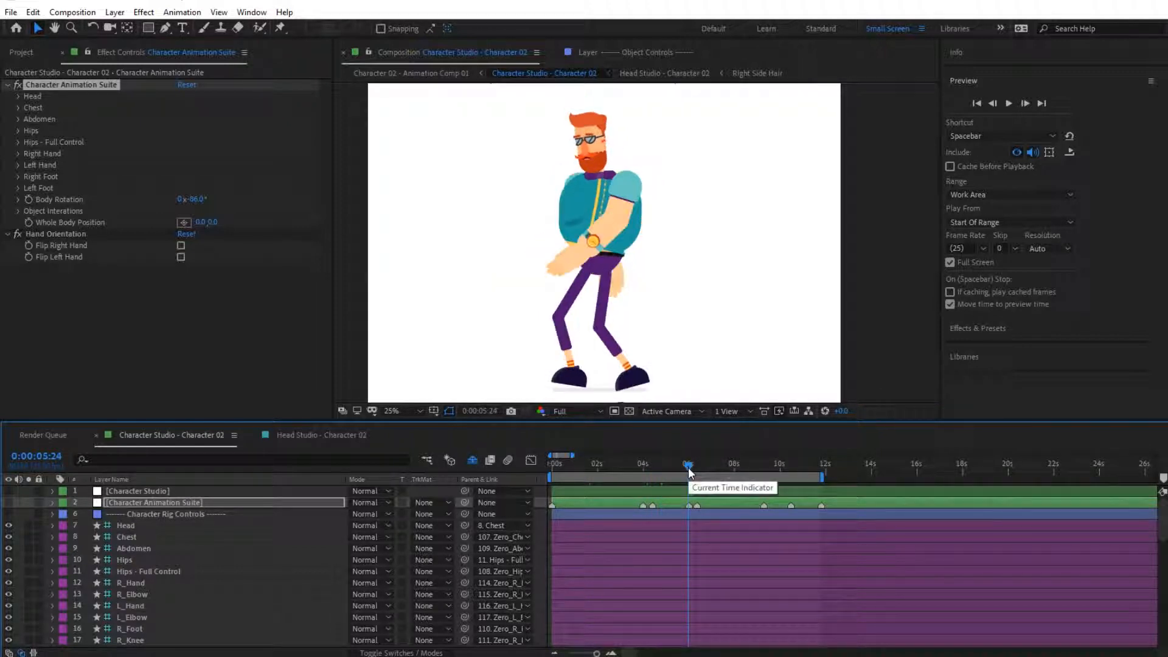
{"action": "left_click", "coordinate": [695, 467]}
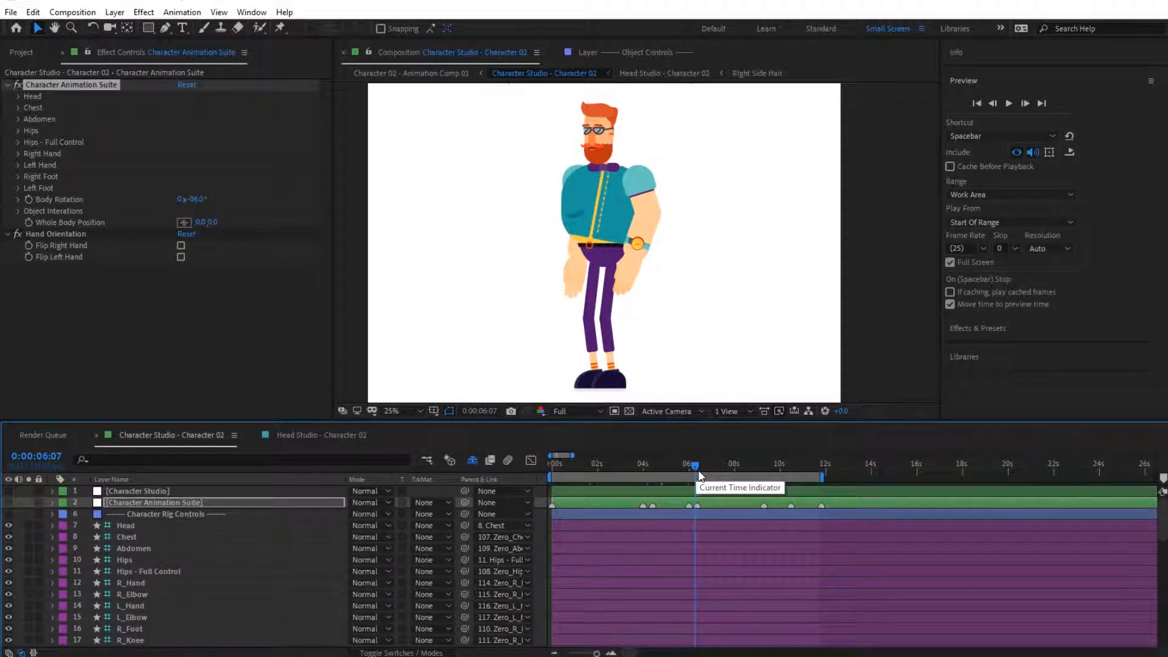
{"action": "left_click", "coordinate": [703, 468]}
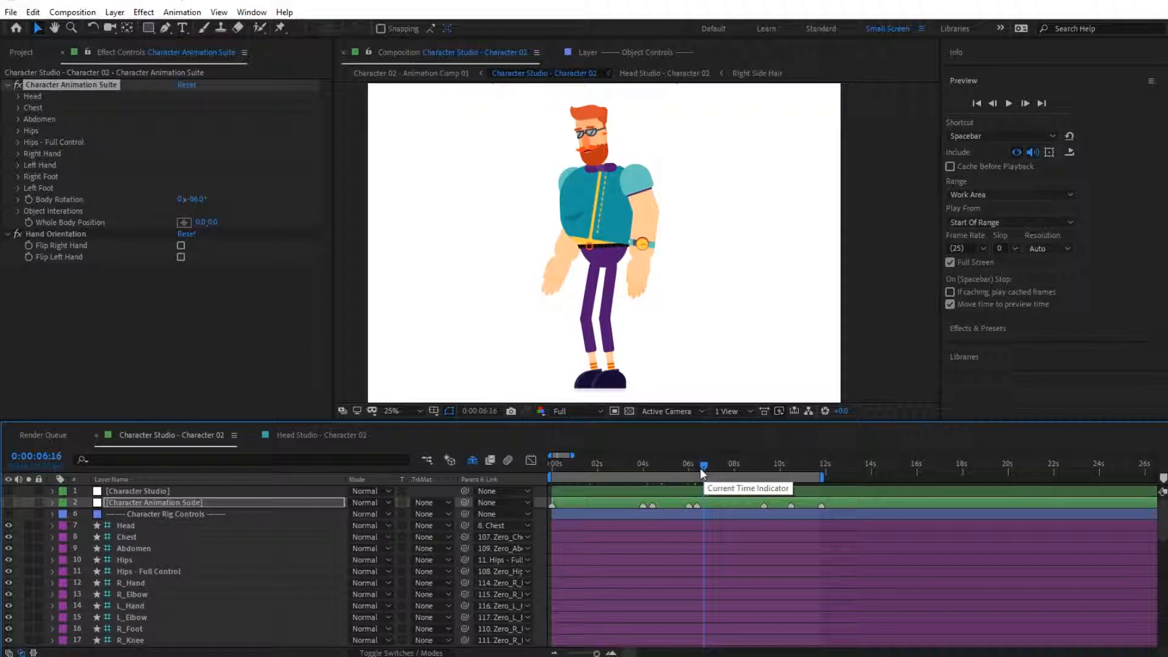
{"action": "left_click", "coordinate": [697, 468]}
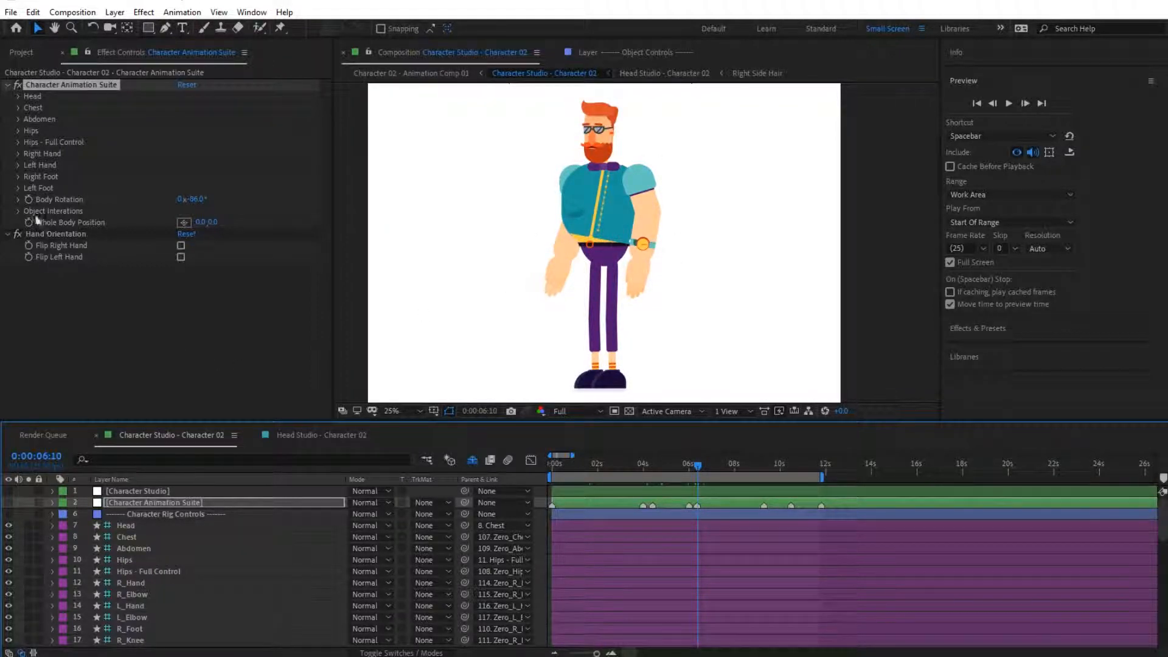
{"action": "left_click", "coordinate": [27, 200]}
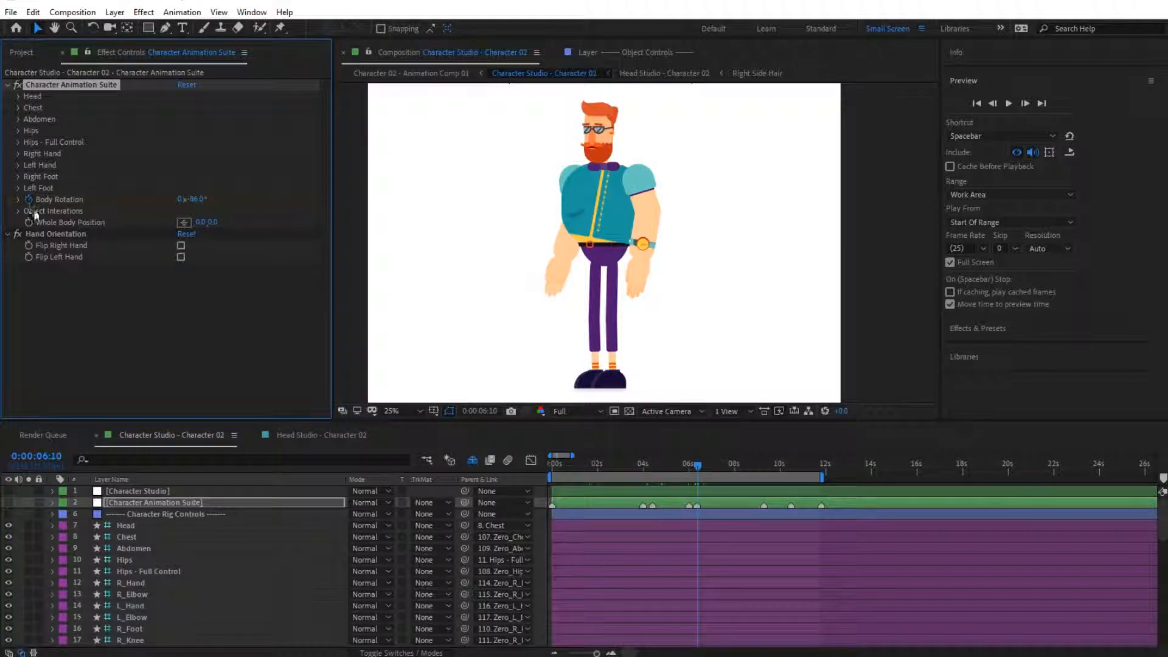
Keyframe Body Rotation at 0° at 0:00:07:00.
{"action": "left_click", "coordinate": [712, 465]}
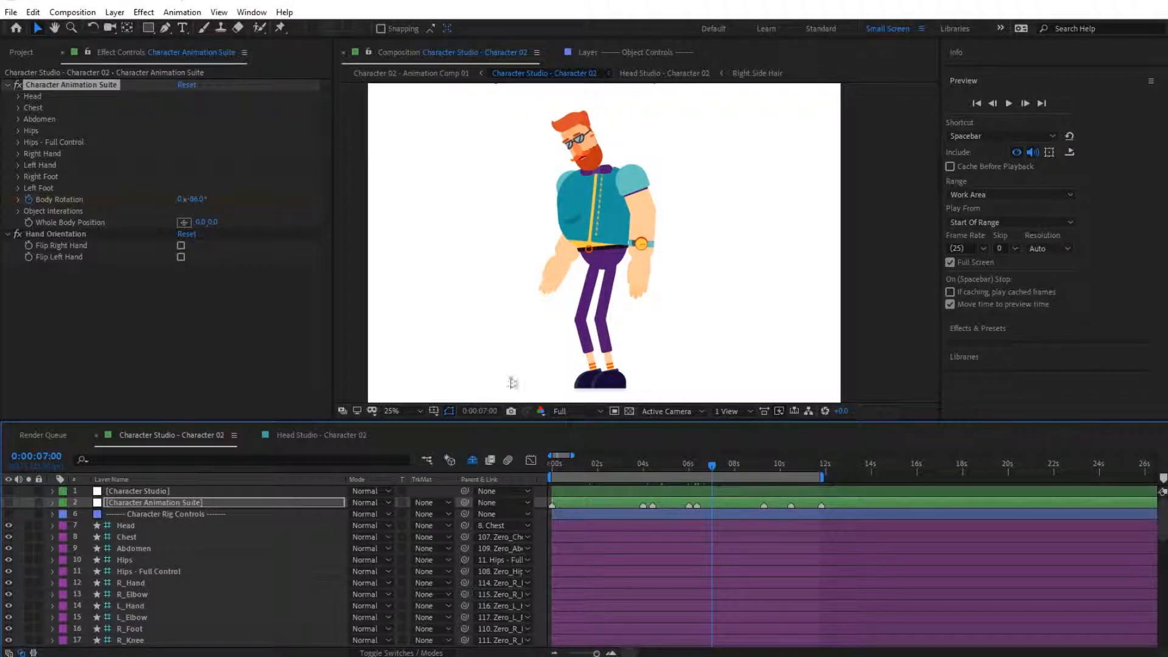
{"action": "left_click", "coordinate": [194, 201]}
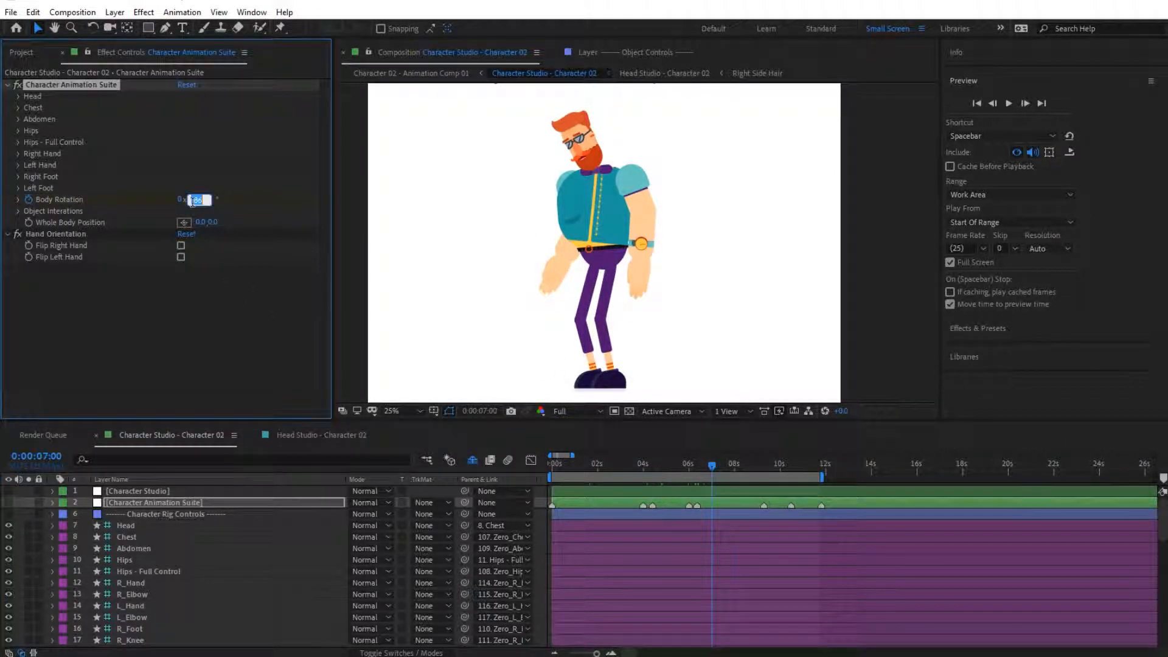
{"action": "type", "text": "0"}
{"action": "key", "text": "Return"}
Reveal the Character Animation Suite layer's keyframed properties and check the body's turn between the two Body Rotation keyframes.
{"action": "left_click", "coordinate": [269, 505]}
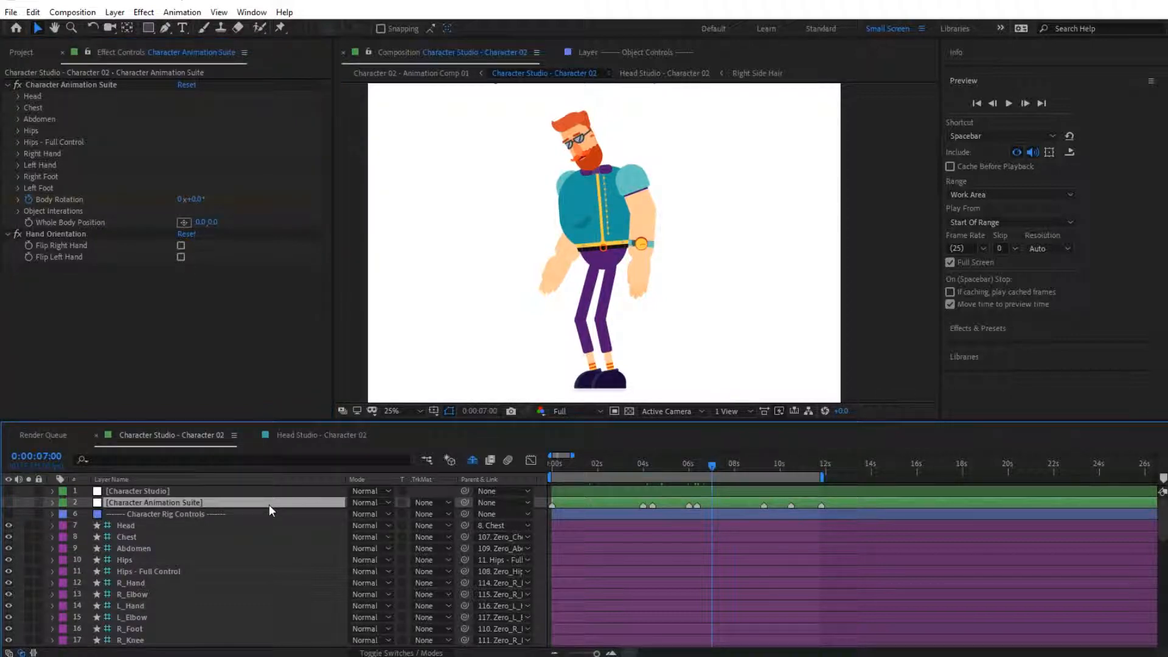
{"action": "key", "text": "u"}
{"action": "scroll", "coordinate": [736, 563], "scroll_direction": "down", "scroll_amount": 10}
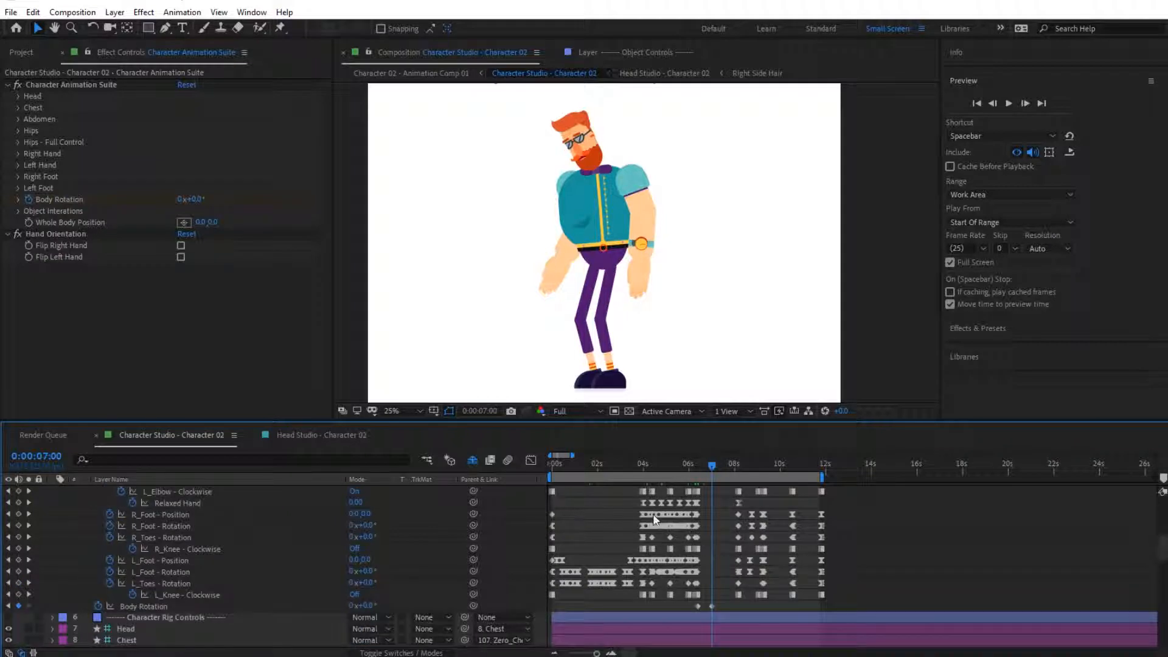
{"action": "left_click", "coordinate": [156, 607]}
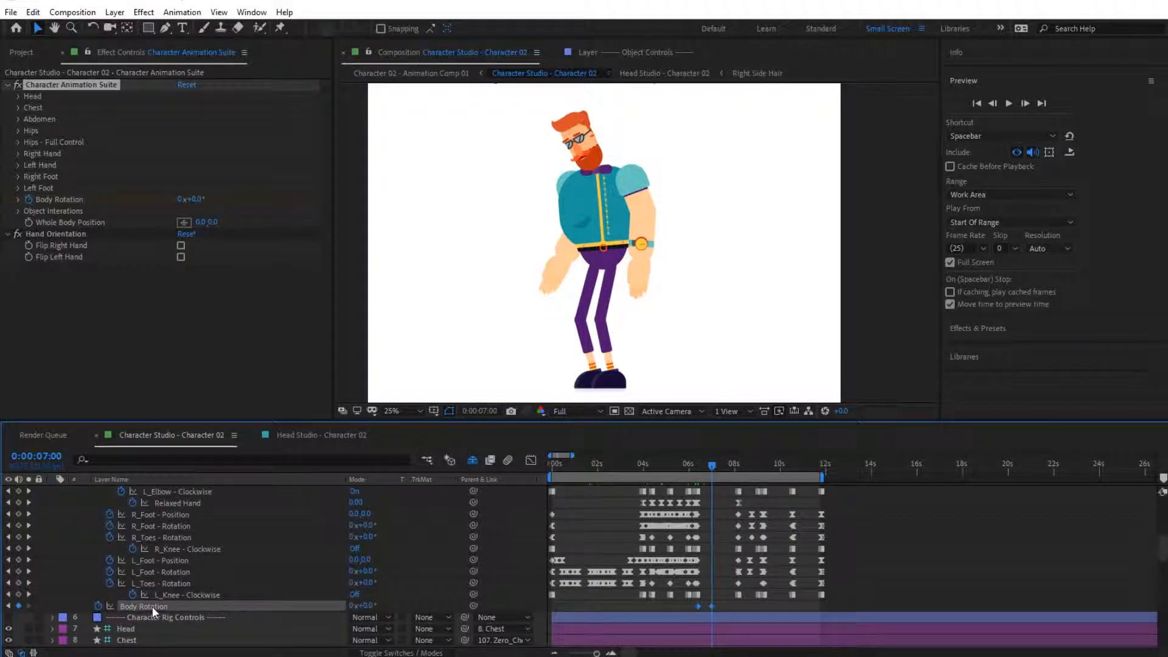
{"action": "left_click", "coordinate": [733, 604]}
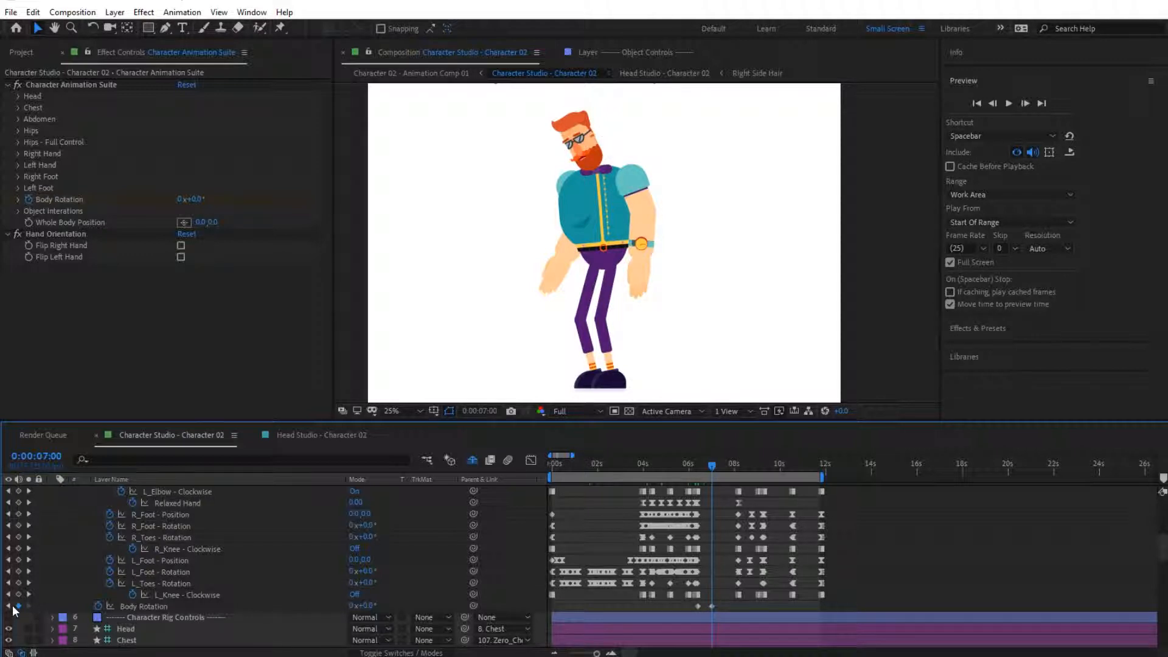
{"action": "left_click", "coordinate": [8, 606]}
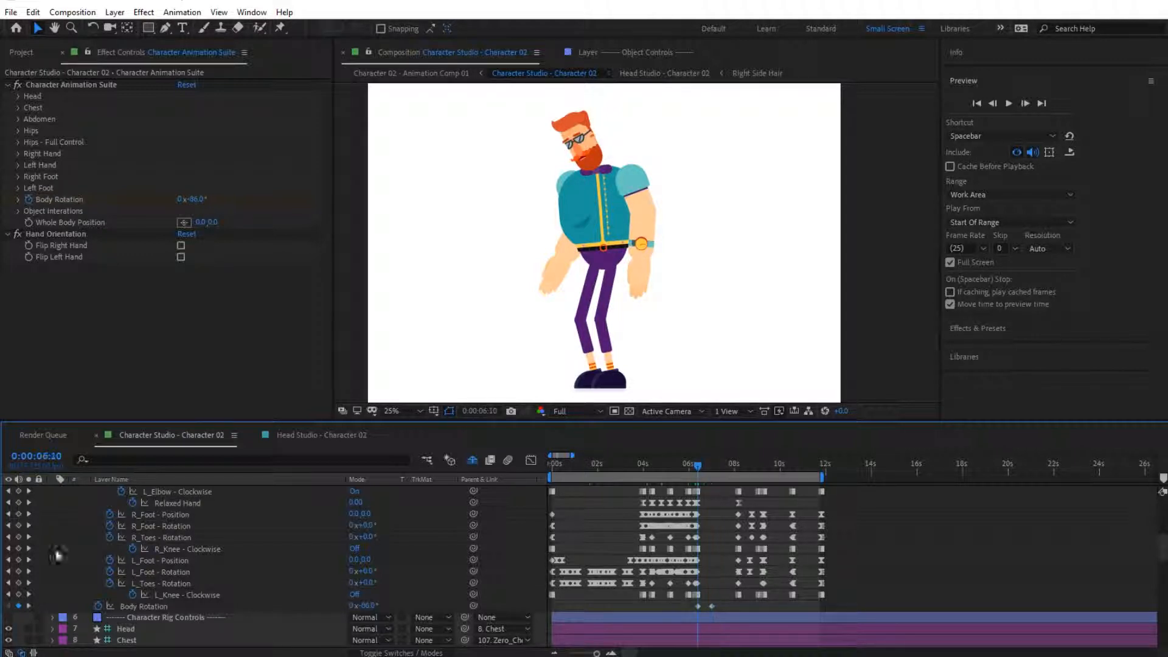
{"action": "left_click", "coordinate": [713, 471]}
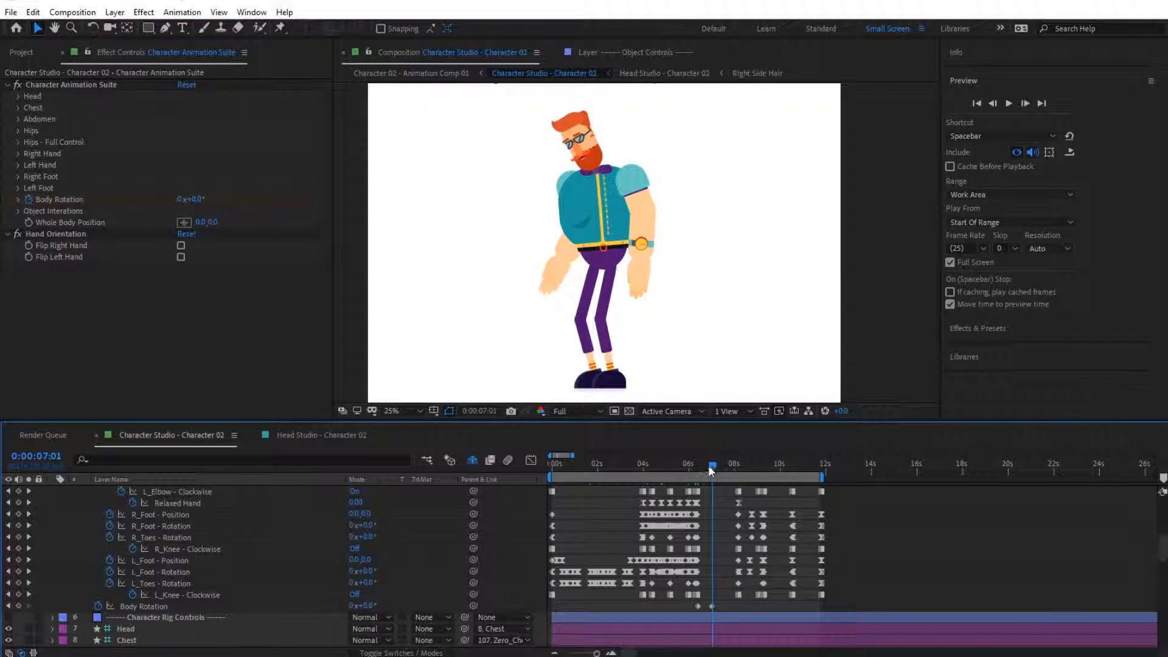
{"action": "left_click", "coordinate": [728, 467]}
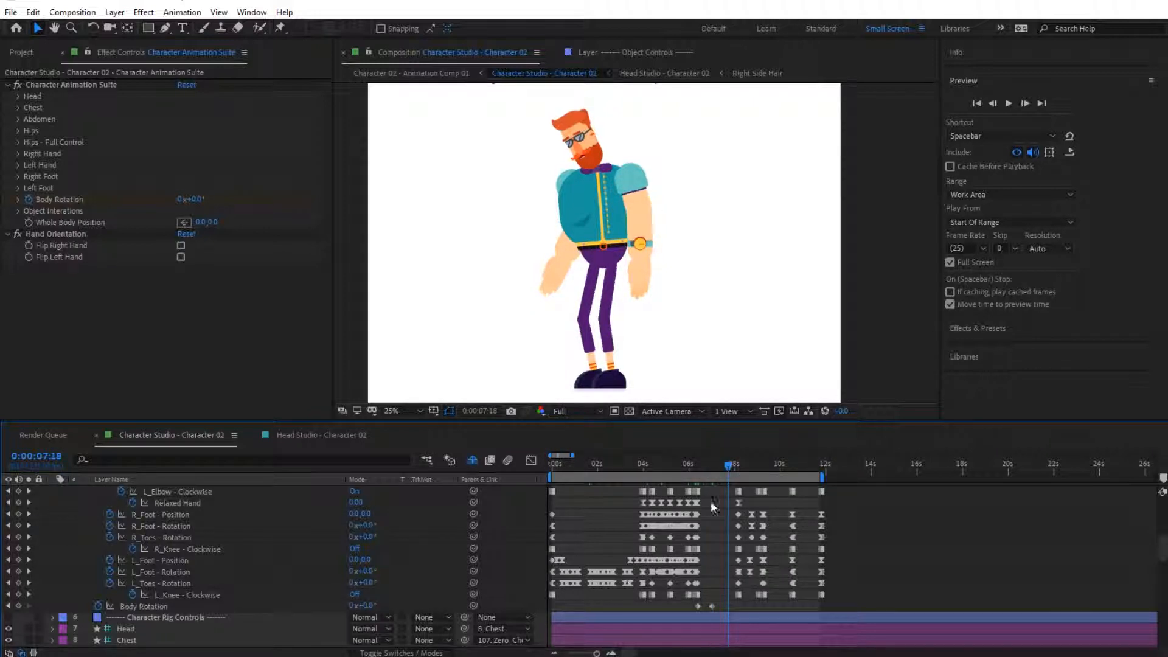
{"action": "left_click", "coordinate": [63, 198]}
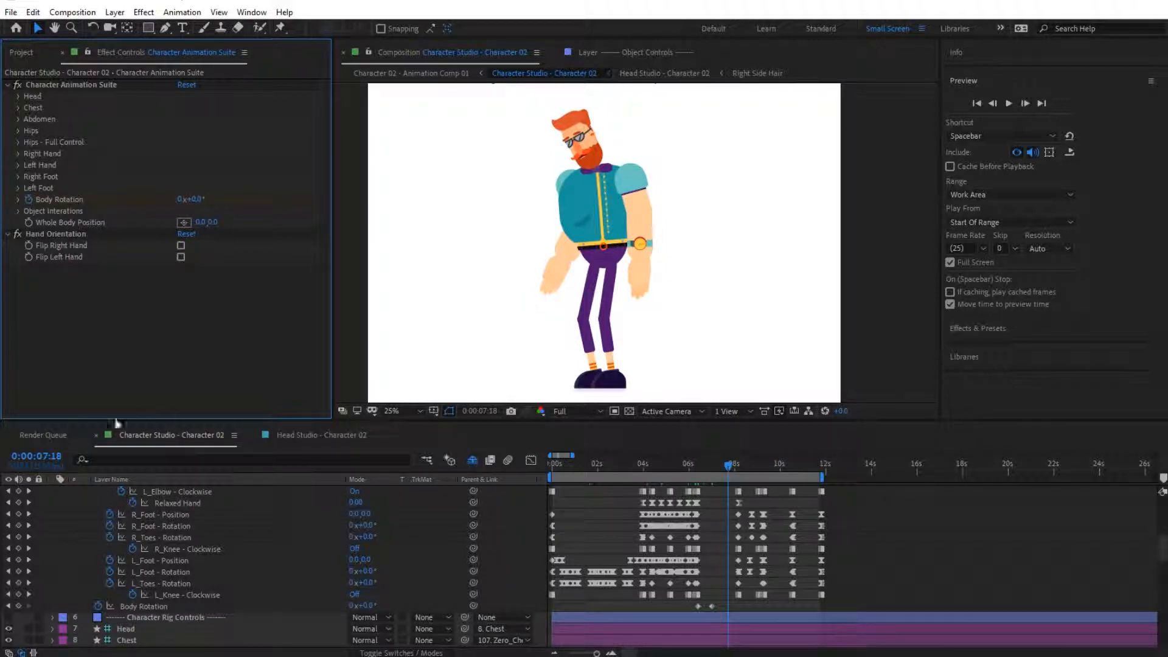
Rename the composition Character Studio - Character 03 in the project to Character Studio - Duplicated.
{"action": "left_click", "coordinate": [34, 51]}
{"action": "left_click", "coordinate": [119, 219]}
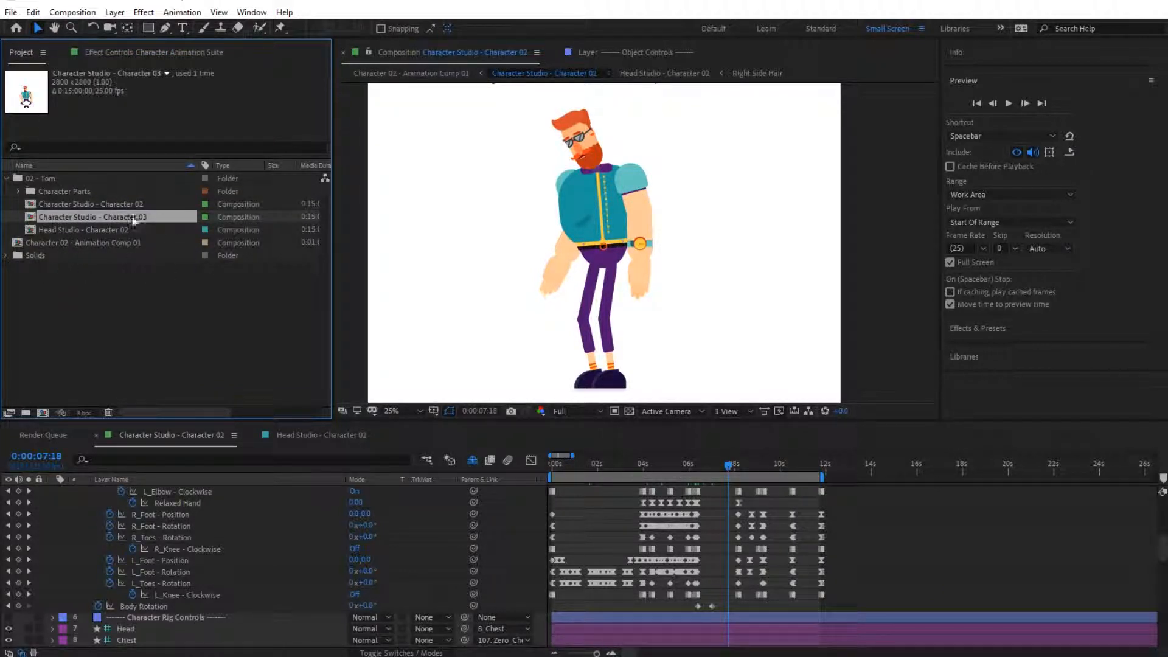
{"action": "left_click", "coordinate": [105, 205]}
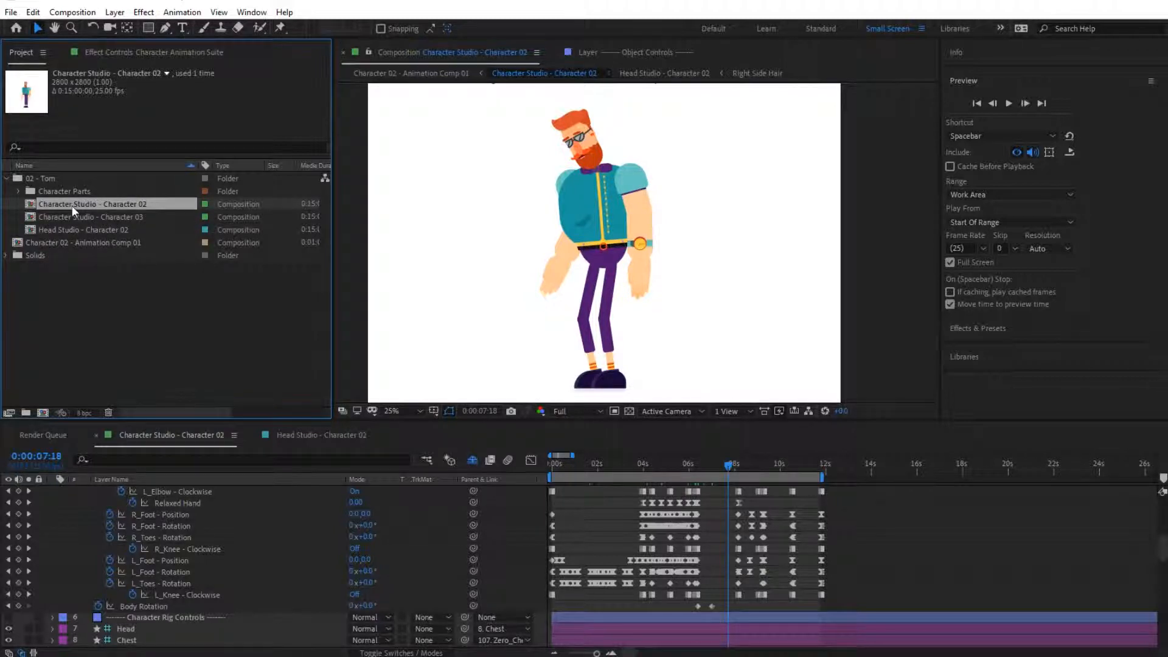
{"action": "left_click", "coordinate": [125, 221]}
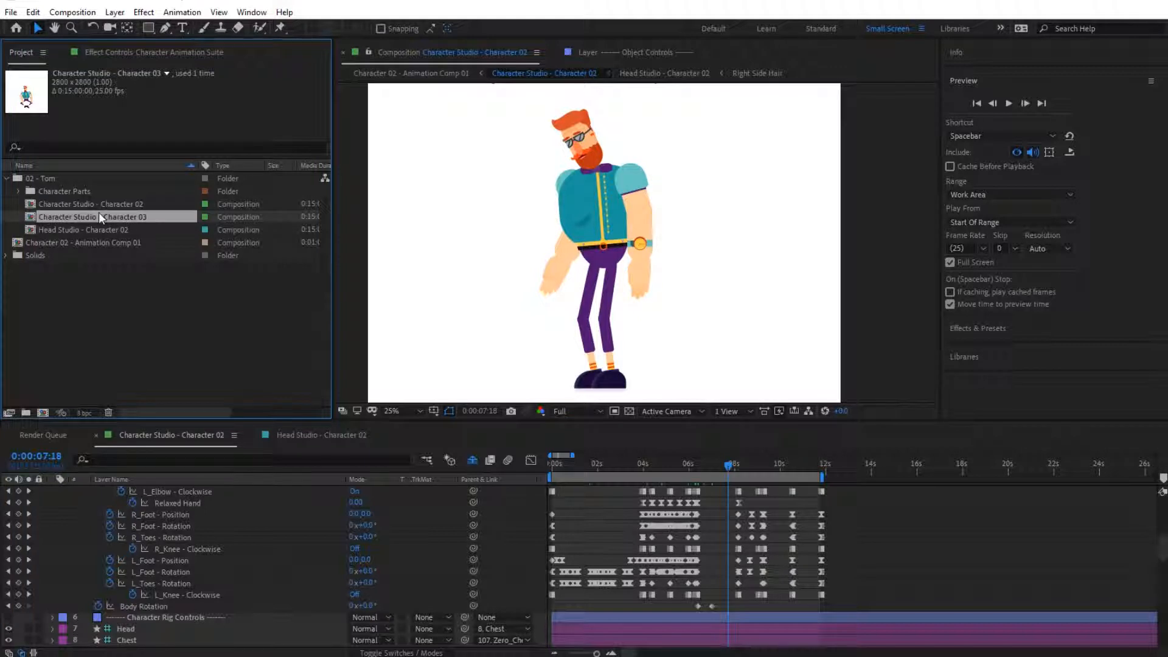
{"action": "right_click", "coordinate": [117, 217]}
{"action": "left_click", "coordinate": [156, 435]}
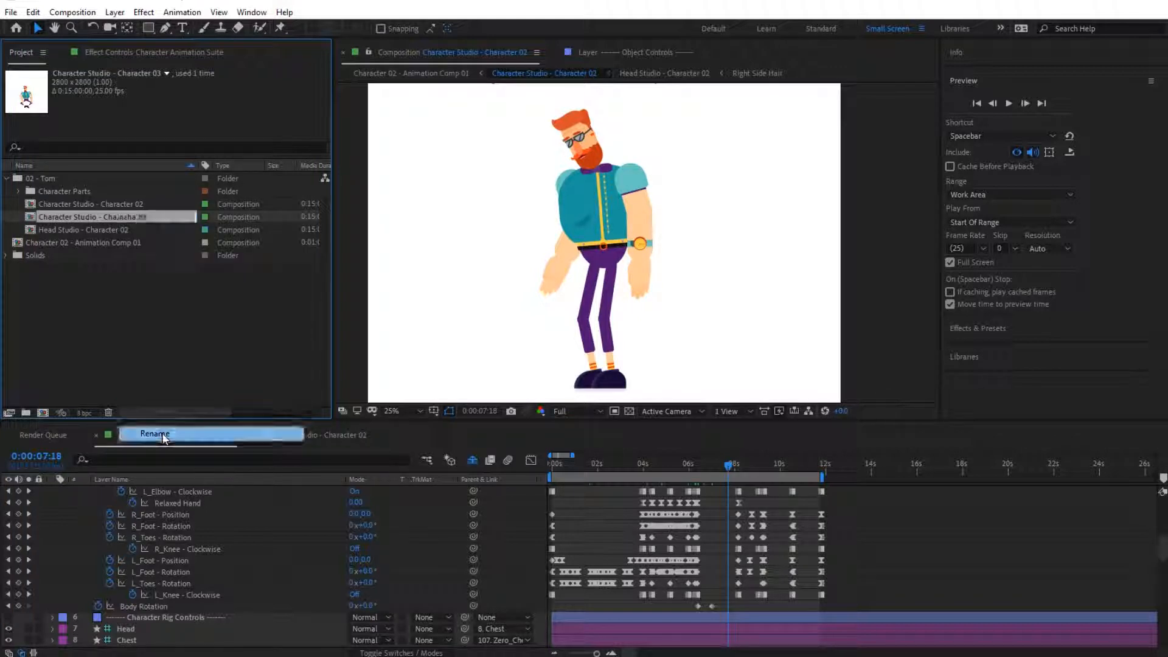
{"action": "left_click_drag", "start_coordinate": [145, 217], "coordinate": [101, 216]}
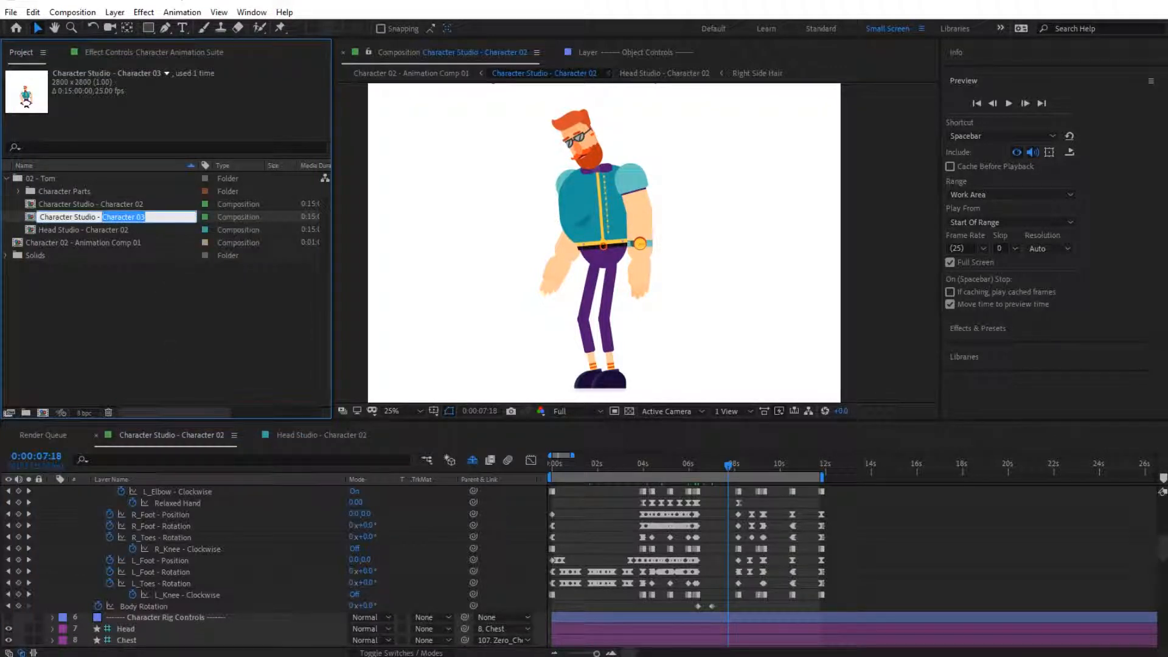
{"action": "type", "text": "Duplicated"}
{"action": "key", "text": "Return"}
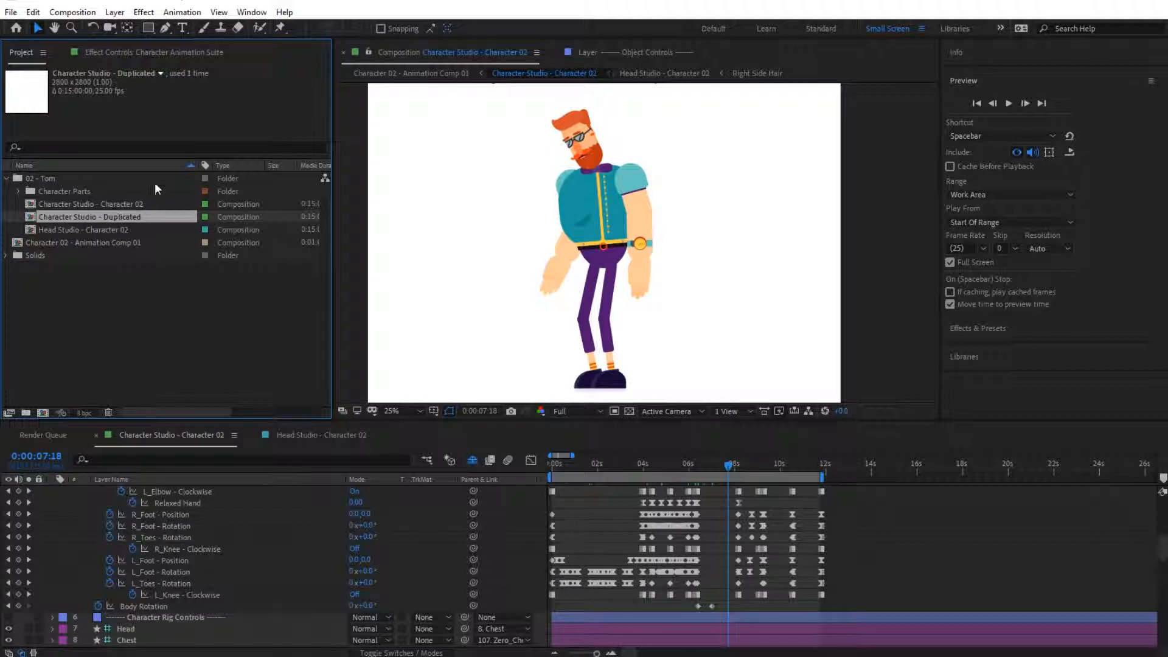
Return to the Character Animation Suite's effect settings and expand the Front View poses of the right hand.
{"action": "left_click", "coordinate": [94, 204]}
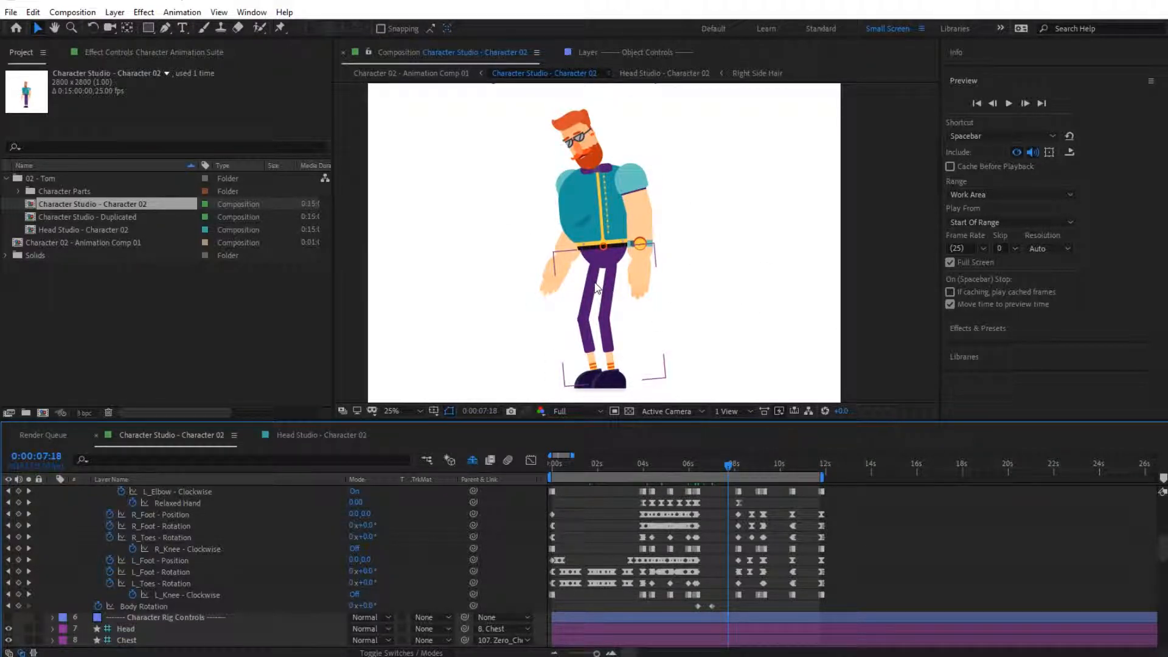
{"action": "left_click", "coordinate": [117, 53]}
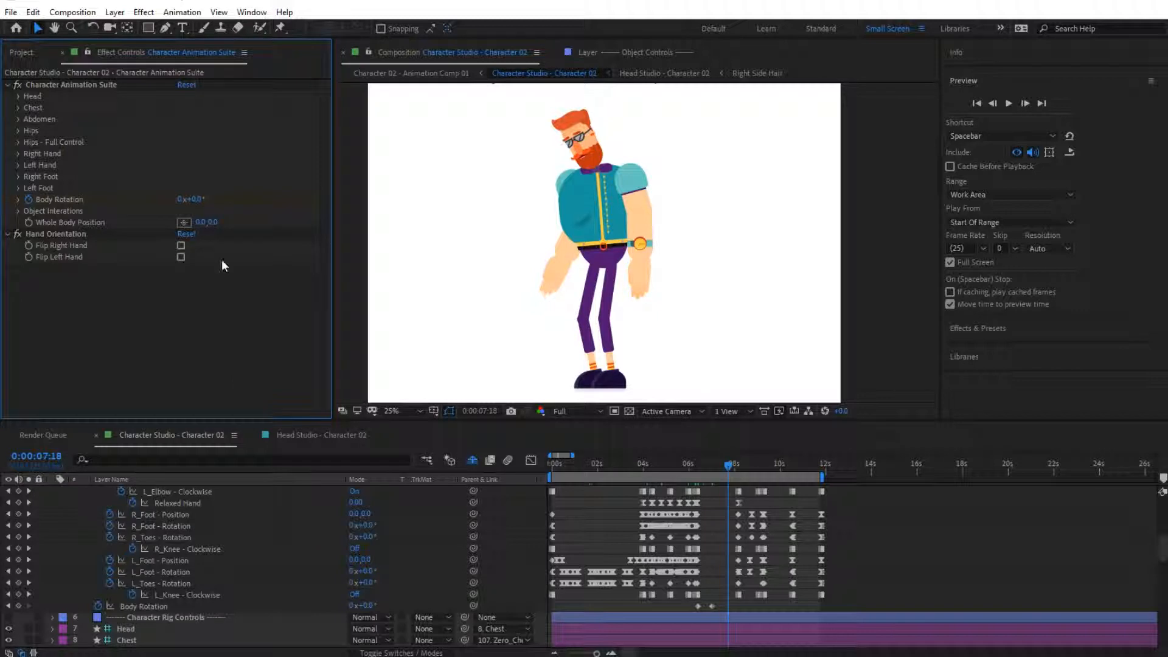
{"action": "left_click", "coordinate": [18, 154]}
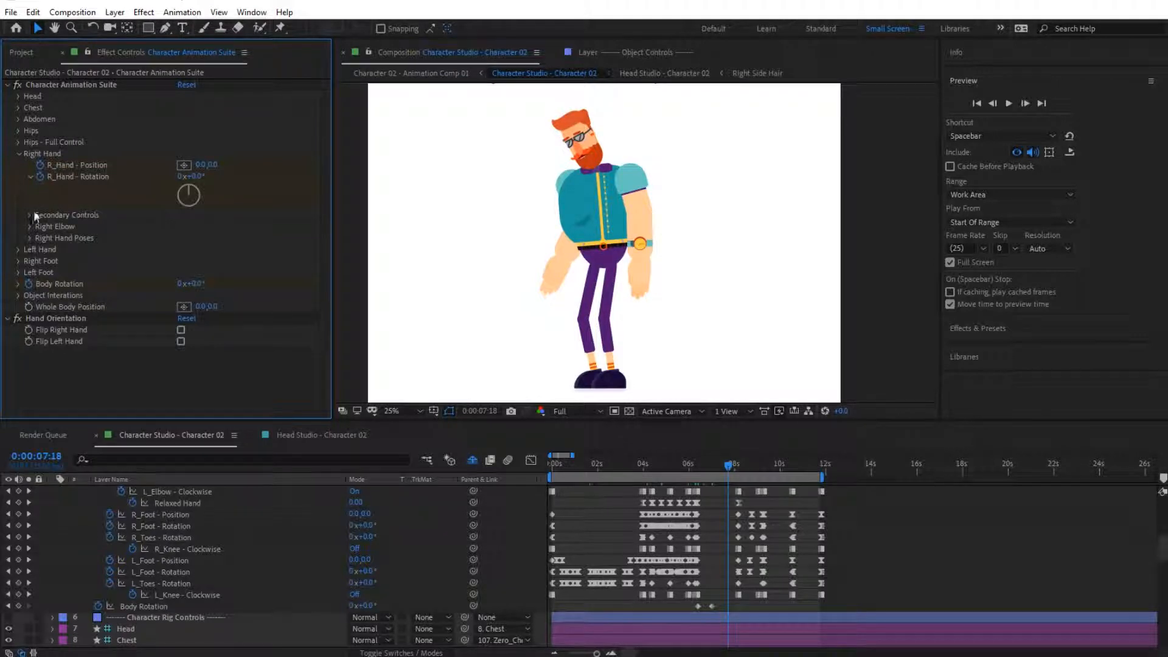
{"action": "left_click", "coordinate": [29, 238]}
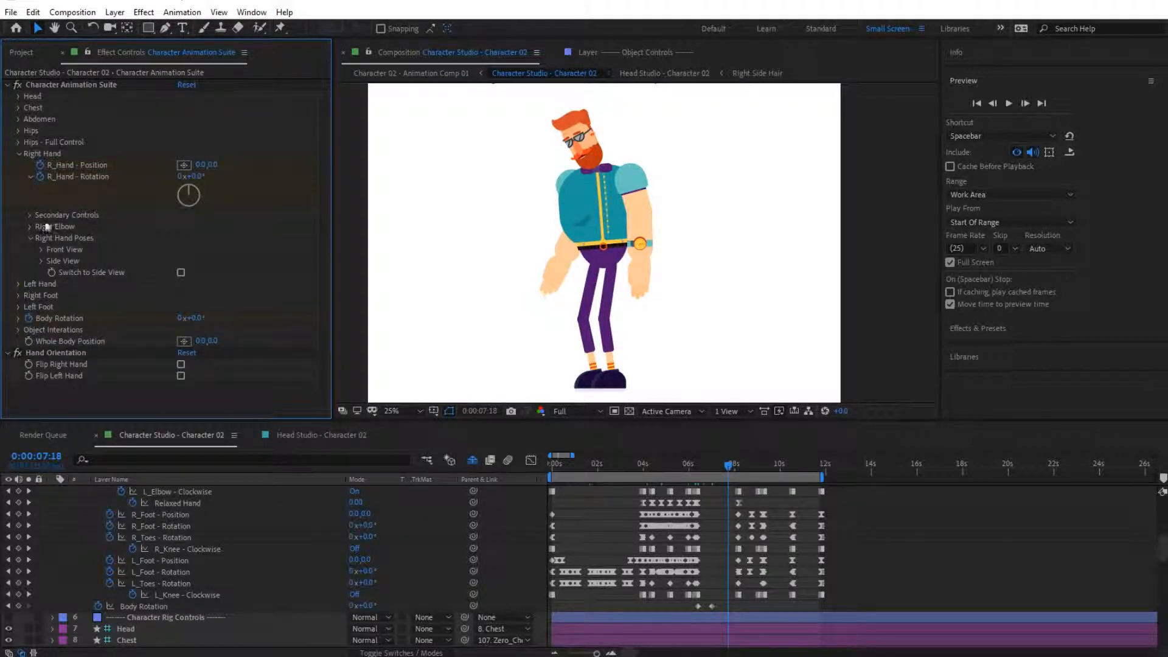
{"action": "left_click", "coordinate": [42, 250]}
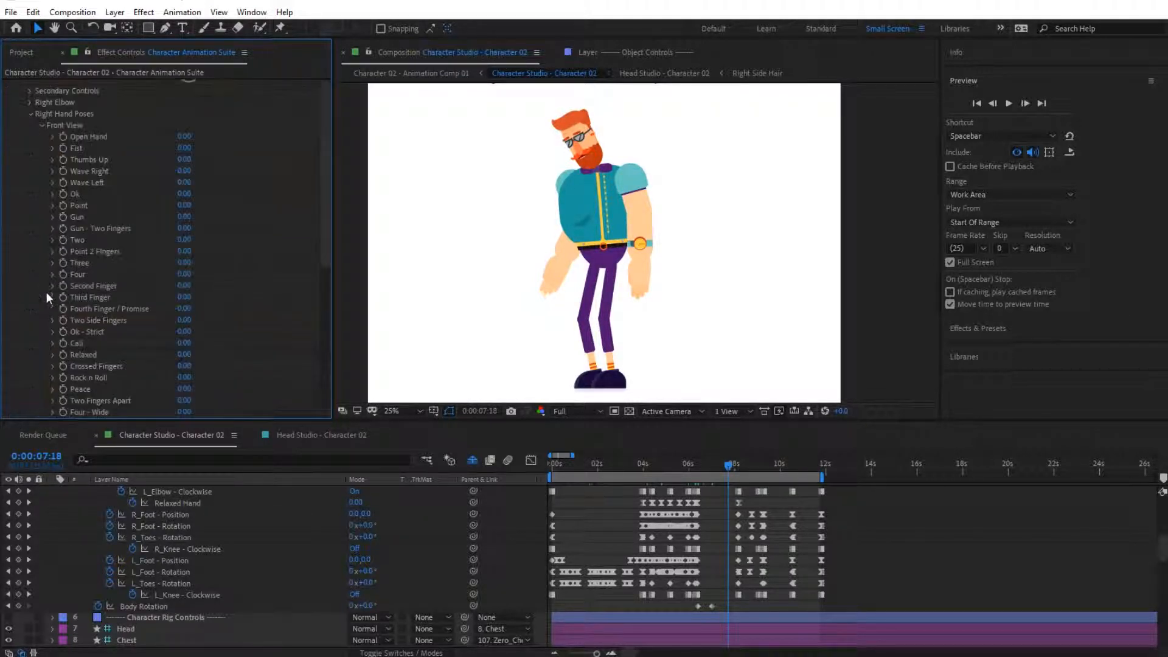
Look through the Front View and Side View pose lists of the right hand, collapsing each one.
{"action": "scroll", "coordinate": [46, 294], "scroll_direction": "down", "scroll_amount": 4}
{"action": "scroll", "coordinate": [72, 275], "scroll_direction": "up", "scroll_amount": 3}
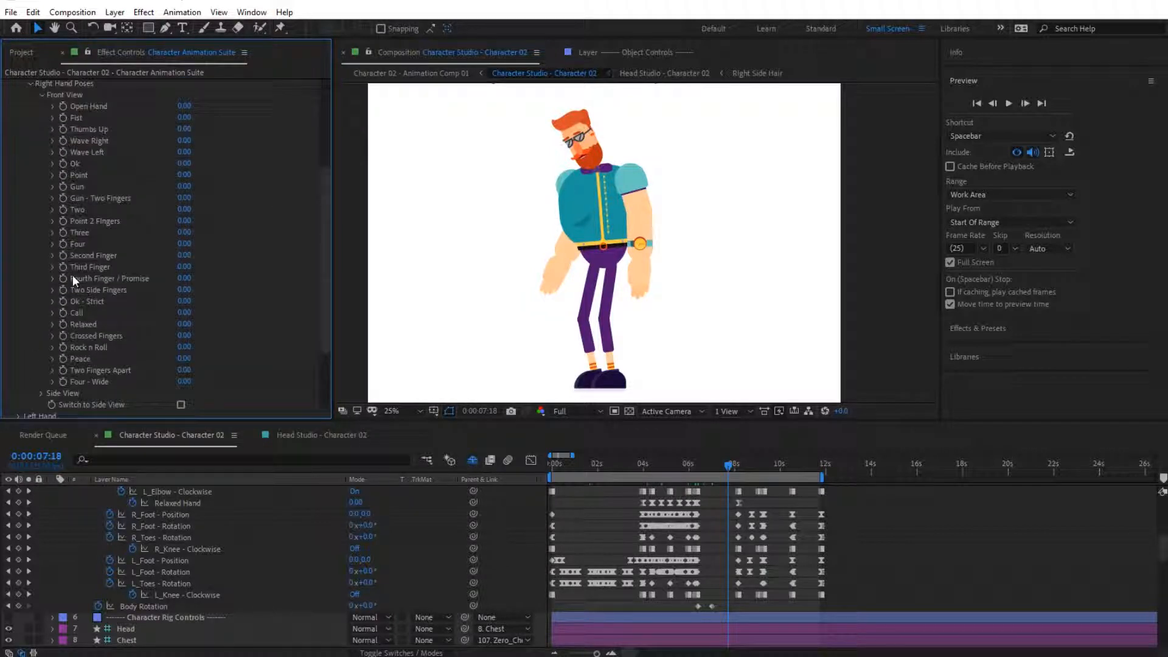
{"action": "left_click", "coordinate": [41, 96]}
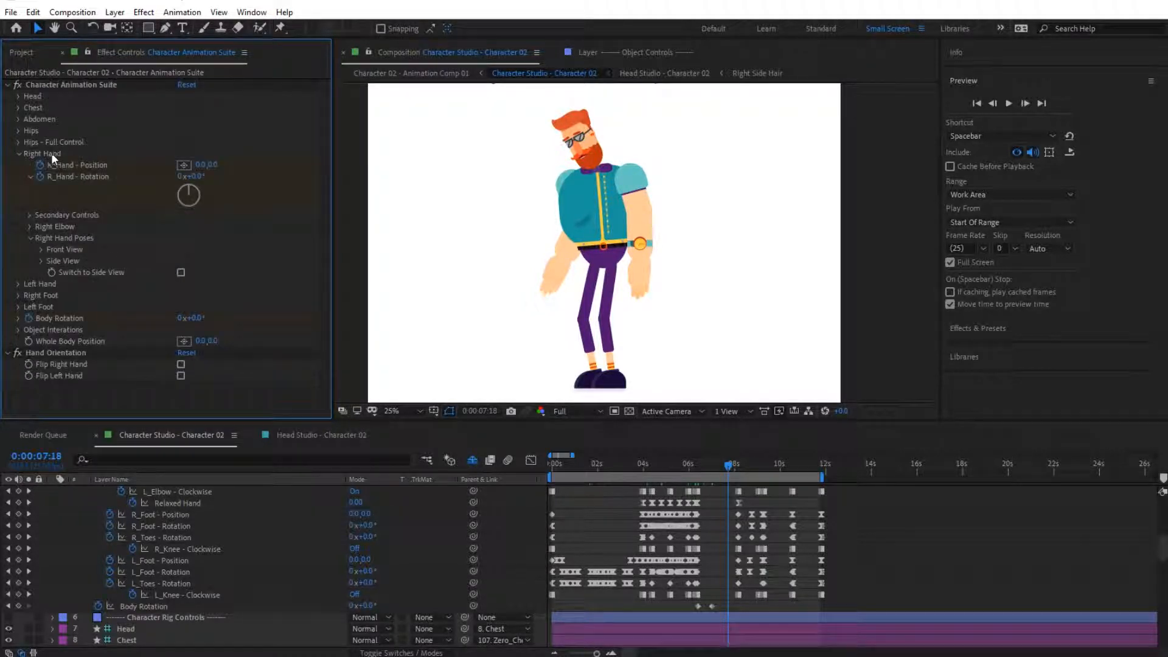
{"action": "scroll", "coordinate": [100, 250], "scroll_direction": "down", "scroll_amount": 4}
{"action": "scroll", "coordinate": [100, 341], "scroll_direction": "up", "scroll_amount": 4}
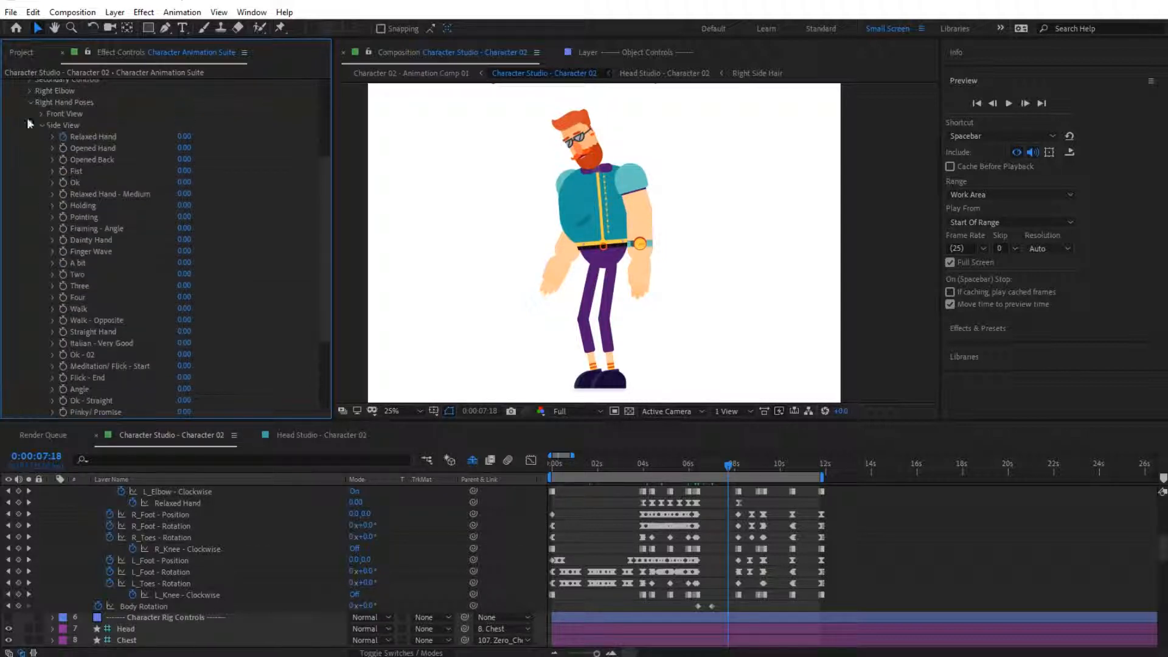
{"action": "left_click", "coordinate": [41, 126]}
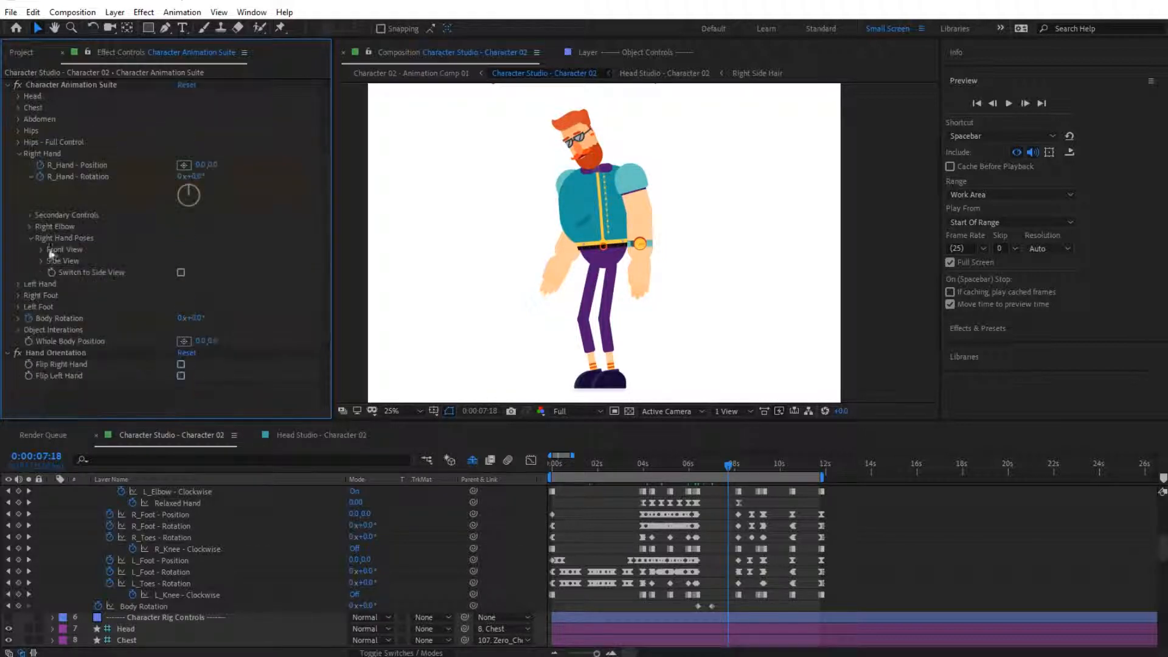
Switch the right hand to its side view and set the Side View Opened Hand pose to 100.
{"action": "left_click", "coordinate": [180, 272]}
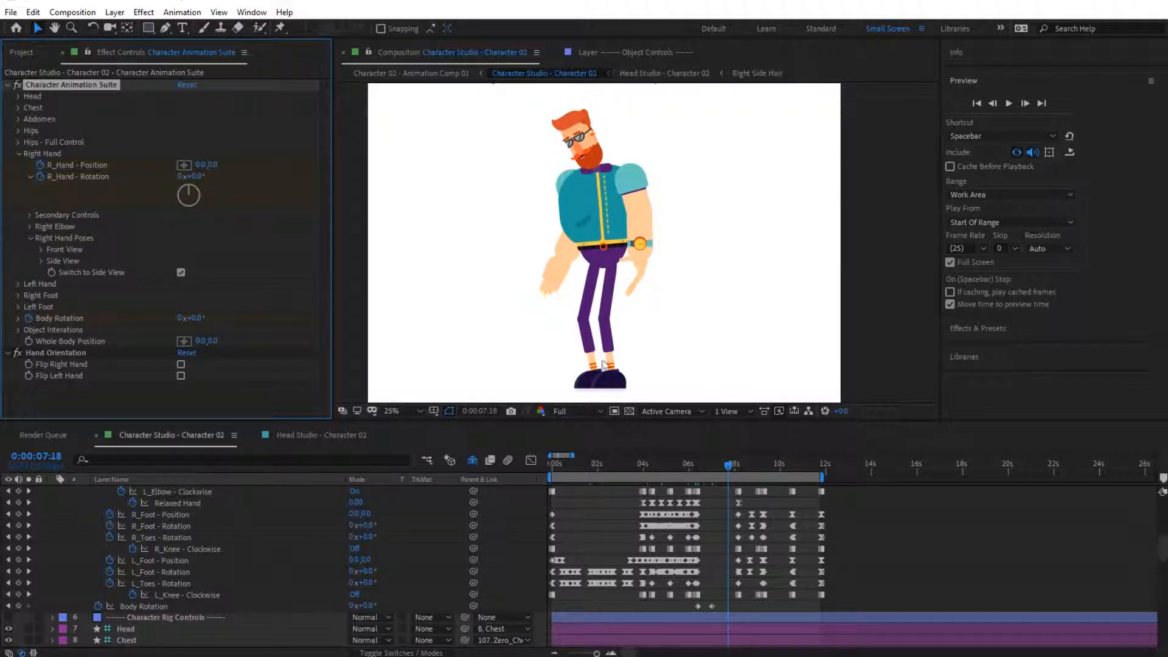
{"action": "left_click", "coordinate": [640, 256]}
{"action": "left_click", "coordinate": [41, 261]}
{"action": "scroll", "coordinate": [43, 264], "scroll_direction": "down", "scroll_amount": 4}
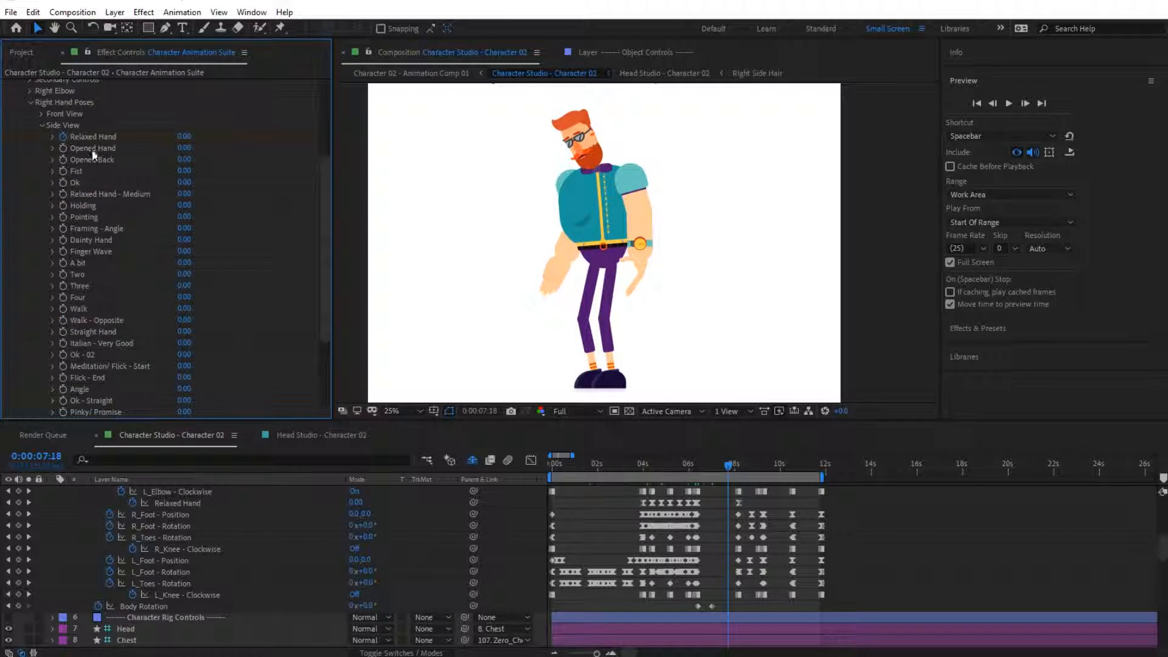
{"action": "left_click", "coordinate": [183, 149]}
{"action": "type", "text": "100"}
{"action": "key", "text": "Return"}
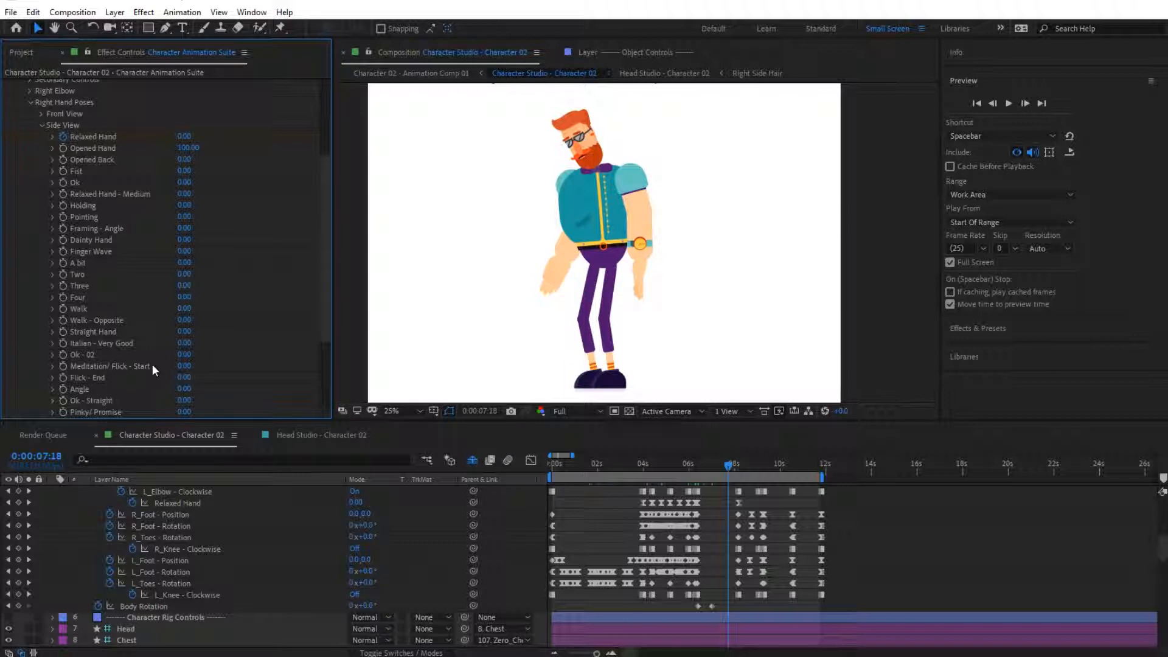
Reset the Opened Hand pose to 0 and turn off the right hand's switch to side view.
{"action": "left_click", "coordinate": [189, 148]}
{"action": "type", "text": "0"}
{"action": "key", "text": "Return"}
{"action": "left_click", "coordinate": [41, 125]}
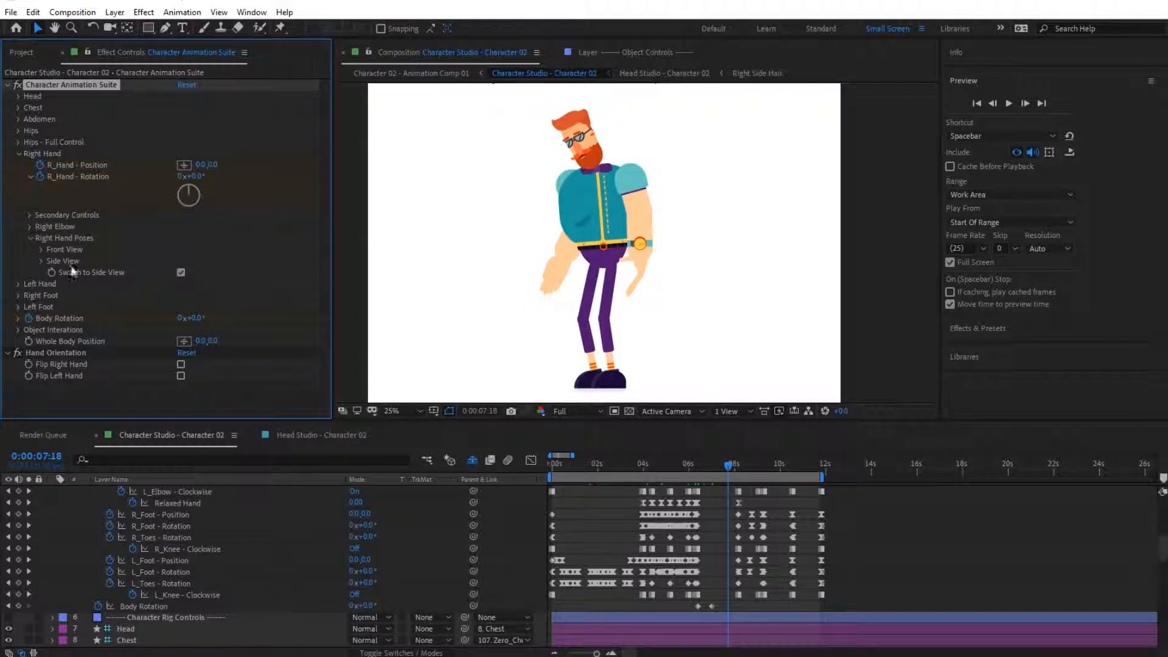
{"action": "left_click", "coordinate": [183, 272]}
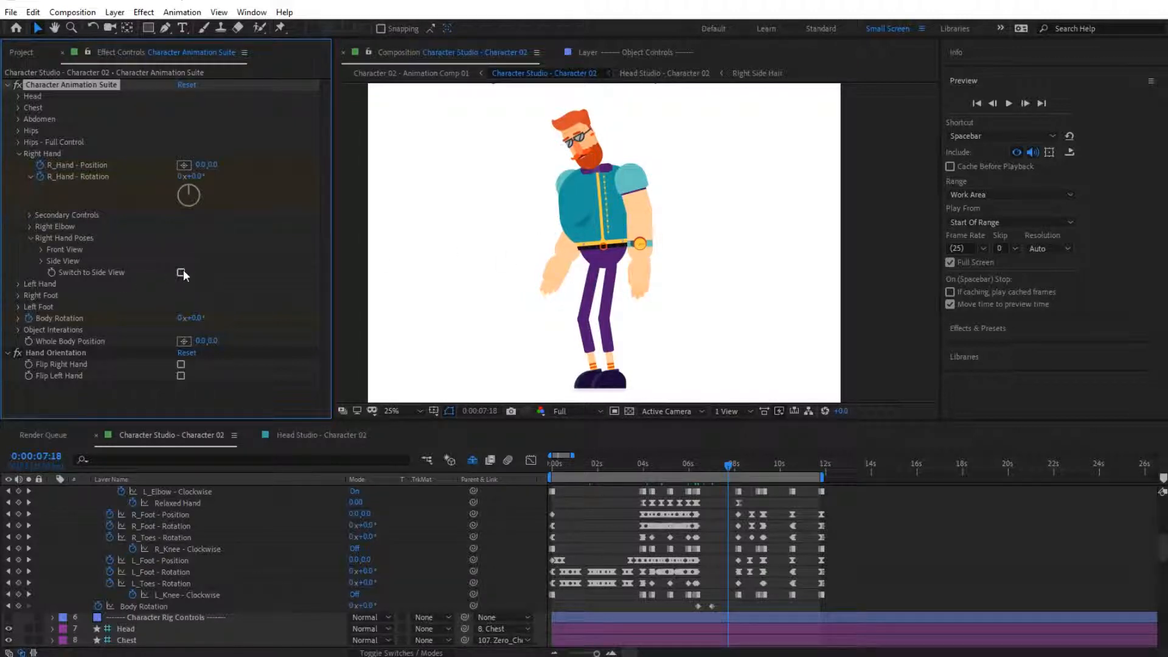
At 0:00:00:00, set the right hand's Front View Fist pose to 100 and keyframe it.
{"action": "left_click", "coordinate": [42, 249]}
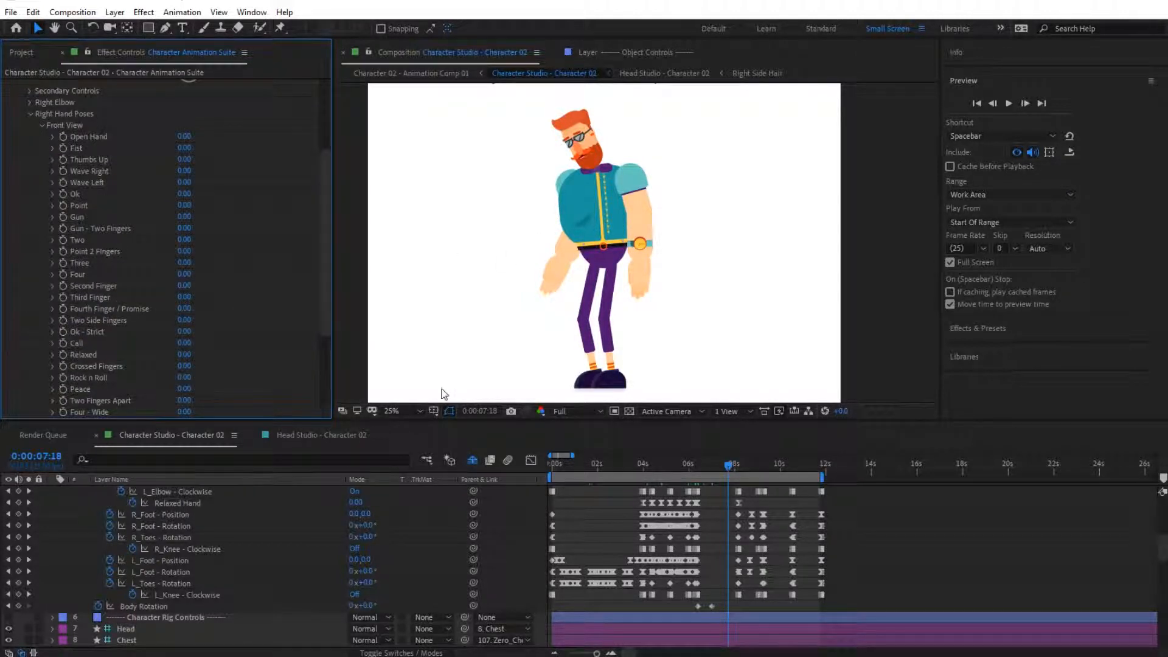
{"action": "left_click", "coordinate": [549, 469]}
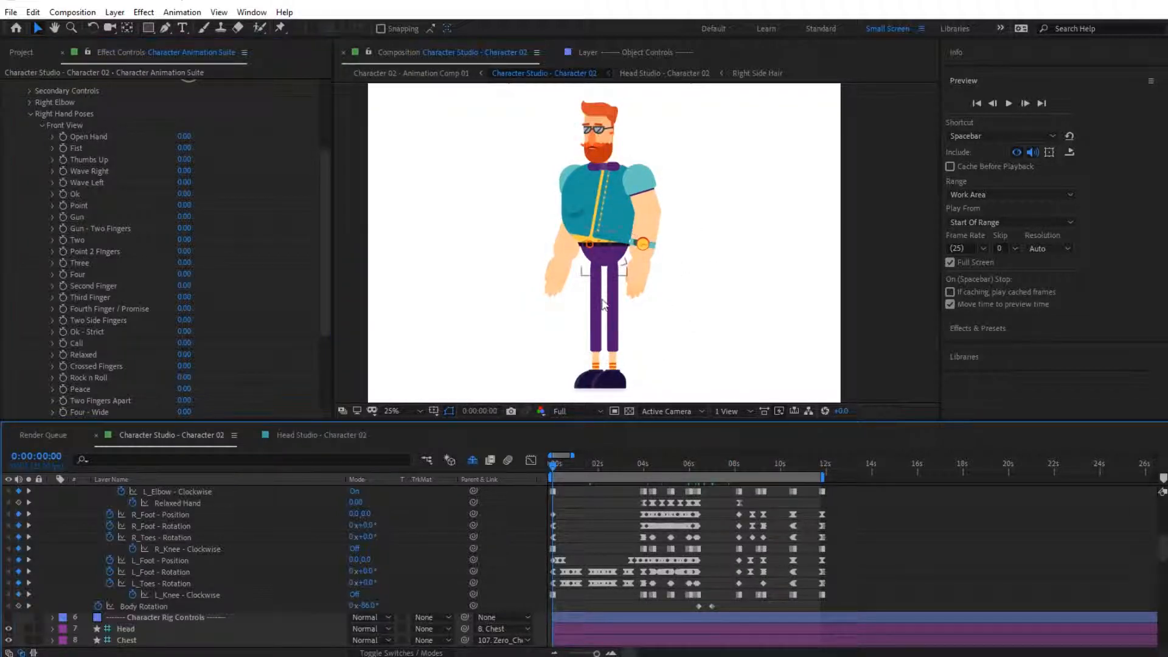
{"action": "left_click", "coordinate": [631, 271]}
{"action": "left_click", "coordinate": [185, 147]}
{"action": "type", "text": "100"}
{"action": "key", "text": "Return"}
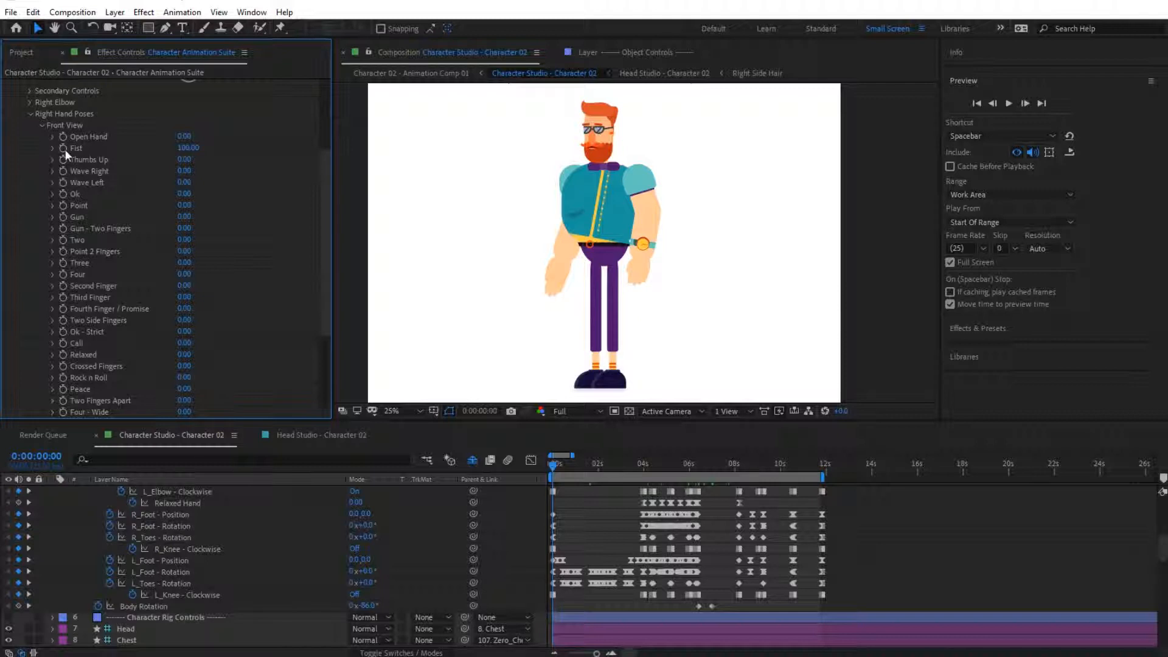
Reveal the Character Animation Suite layer's keyframed properties and locate the right hand's Fist and Relaxed Hand tracks.
{"action": "scroll", "coordinate": [182, 567], "scroll_direction": "up", "scroll_amount": 6}
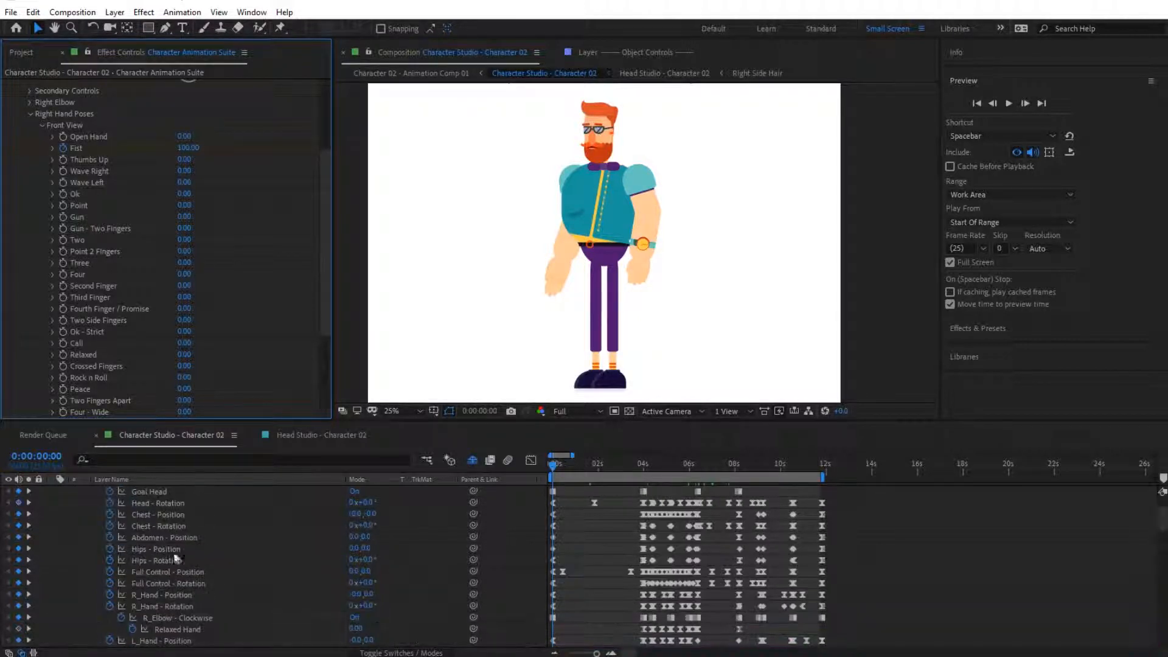
{"action": "left_click", "coordinate": [128, 502]}
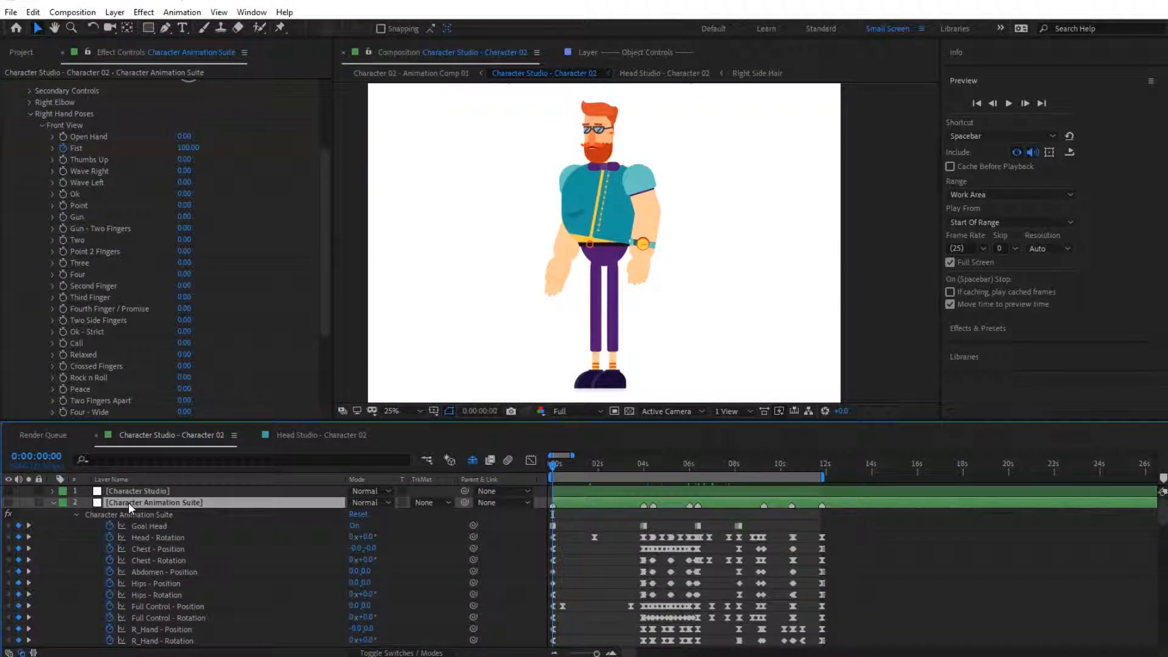
{"action": "key", "text": "u"}
{"action": "key", "text": "u"}
{"action": "scroll", "coordinate": [258, 548], "scroll_direction": "down", "scroll_amount": 6}
{"action": "key", "text": "u"}
{"action": "key", "text": "u"}
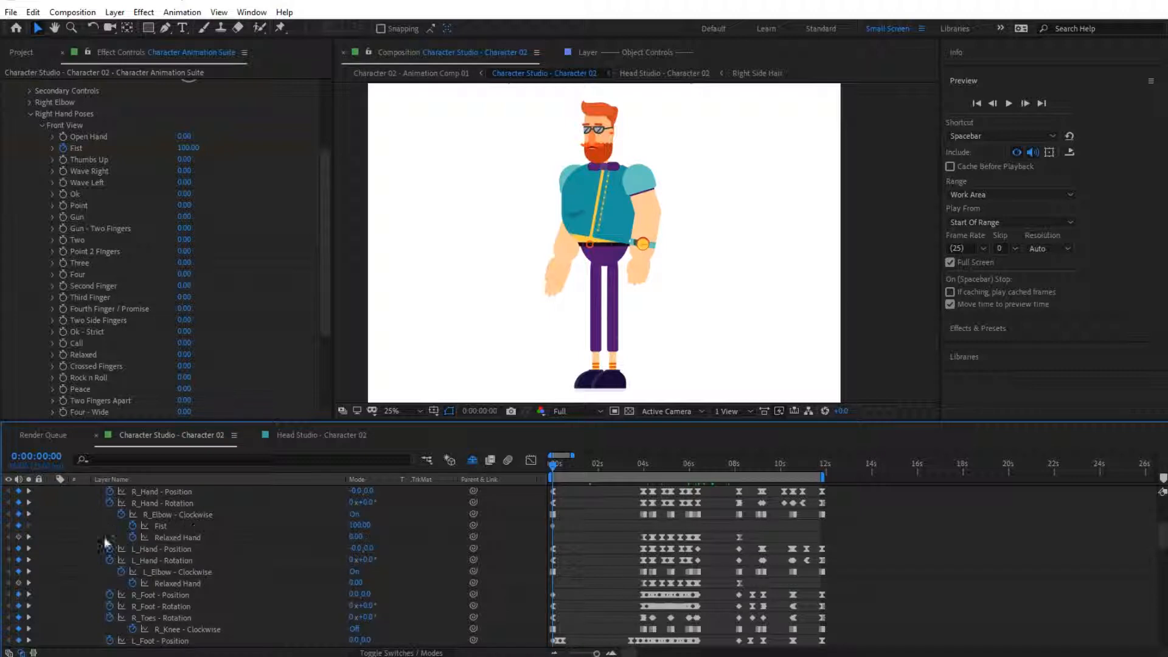
{"action": "left_click", "coordinate": [159, 527]}
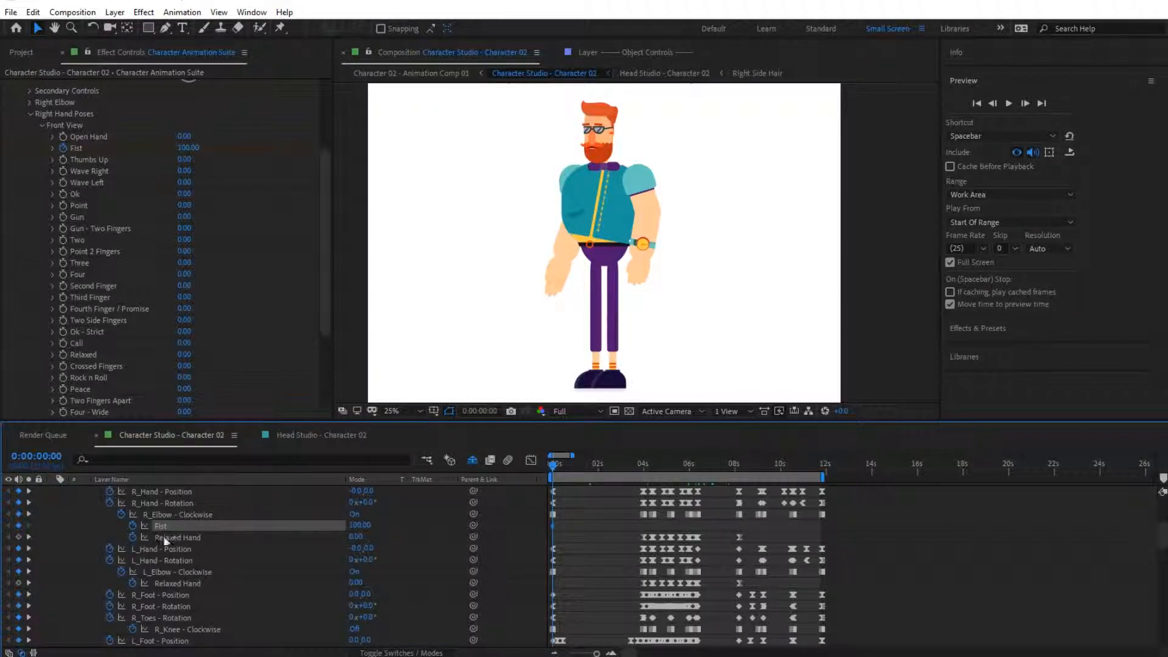
{"action": "left_click", "coordinate": [378, 538]}
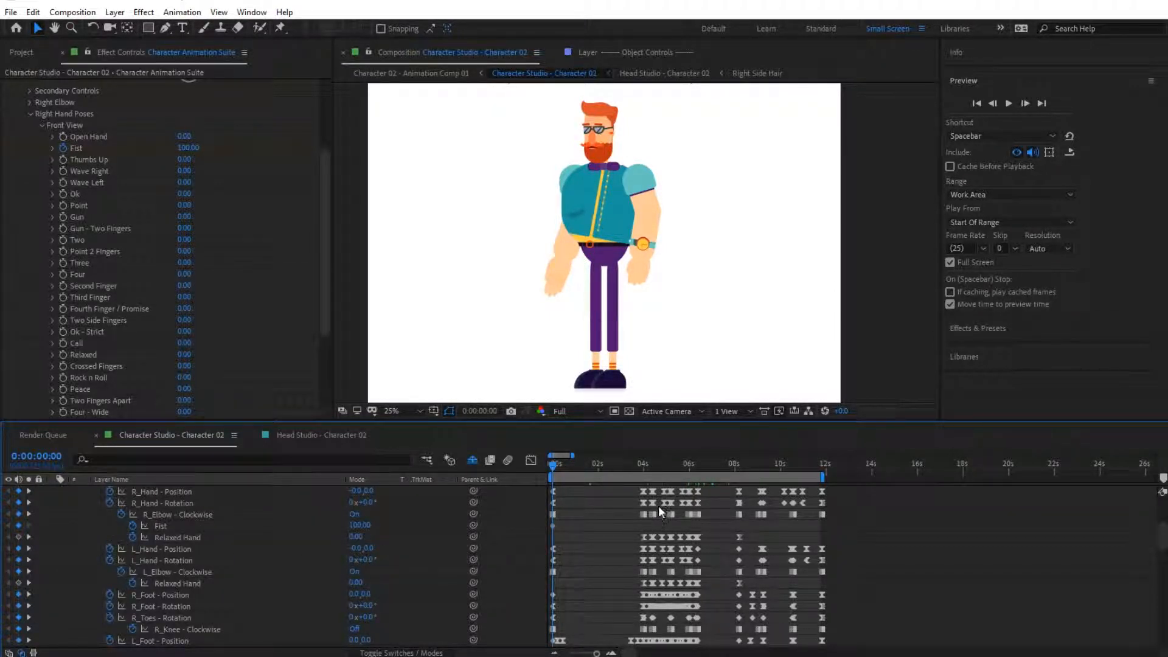
Keyframe the right hand's Fist pose at 0 at 0:00:01:24.
{"action": "left_click", "coordinate": [580, 468]}
{"action": "left_click_drag", "start_coordinate": [580, 469], "coordinate": [597, 469]}
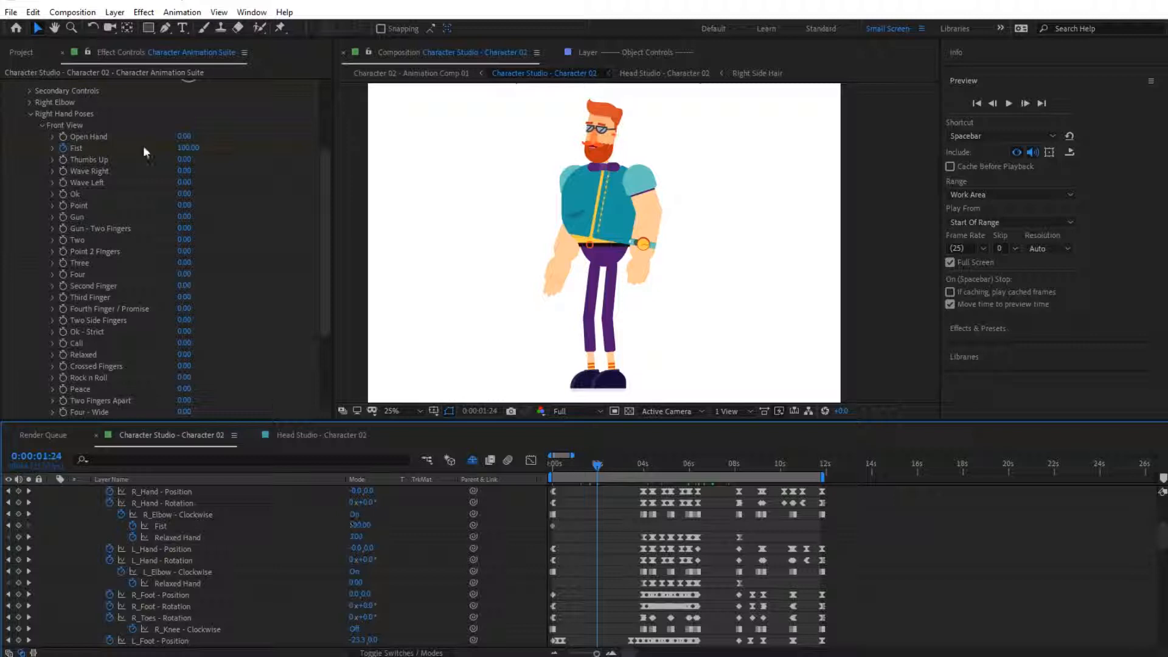
{"action": "left_click", "coordinate": [188, 148]}
{"action": "type", "text": "0"}
{"action": "key", "text": "Return"}
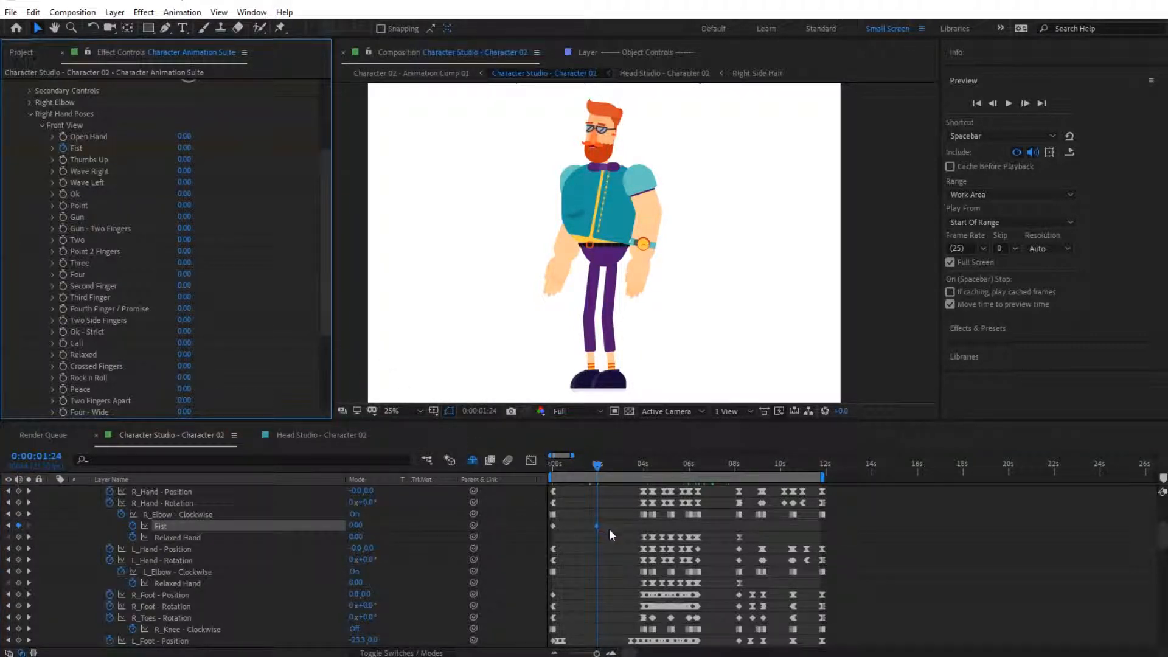
Check the hand opening between the two Fist keyframes, from the first frame to 0:00:02:12.
{"action": "left_click", "coordinate": [551, 466]}
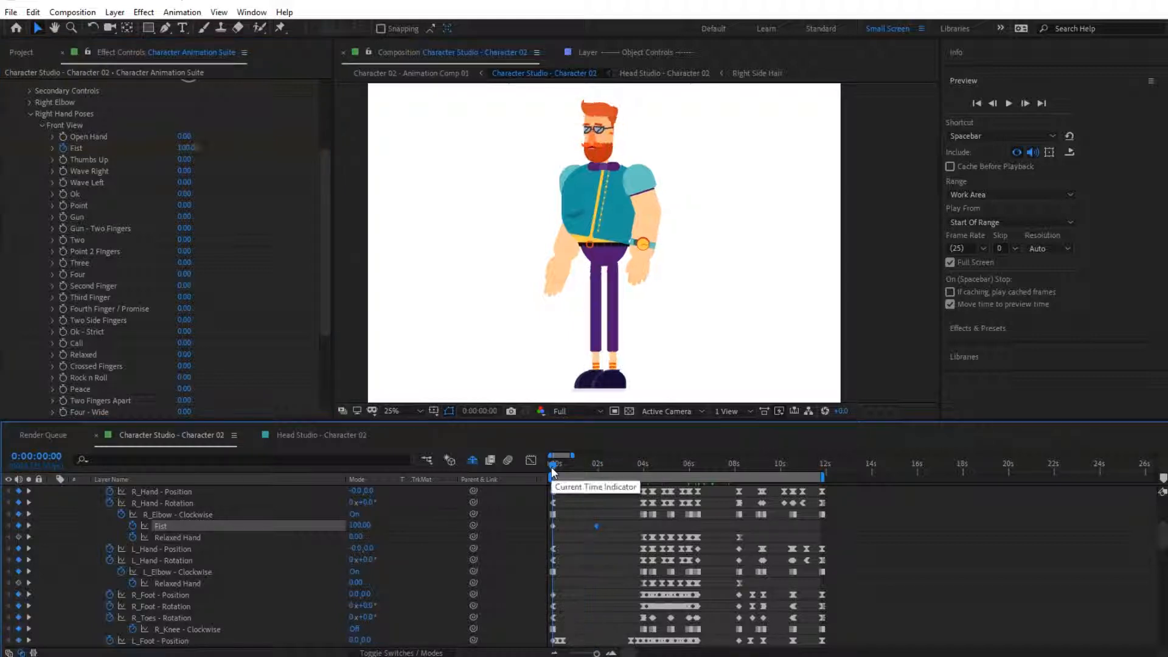
{"action": "left_click", "coordinate": [571, 469]}
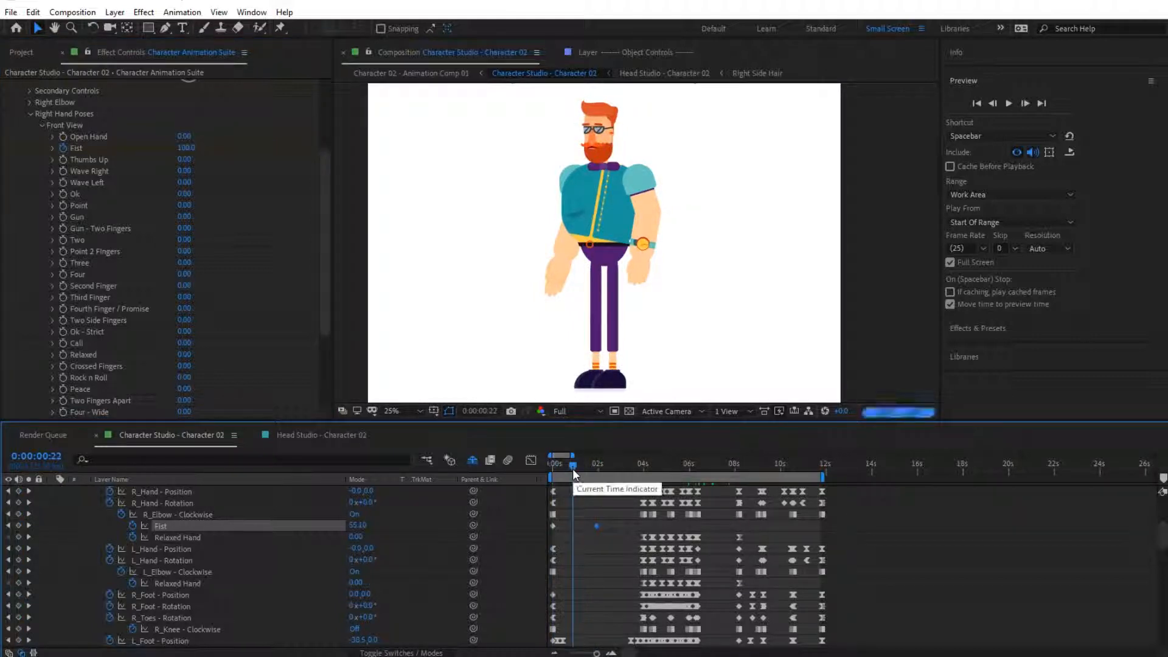
{"action": "left_click", "coordinate": [596, 468]}
{"action": "left_click", "coordinate": [609, 468]}
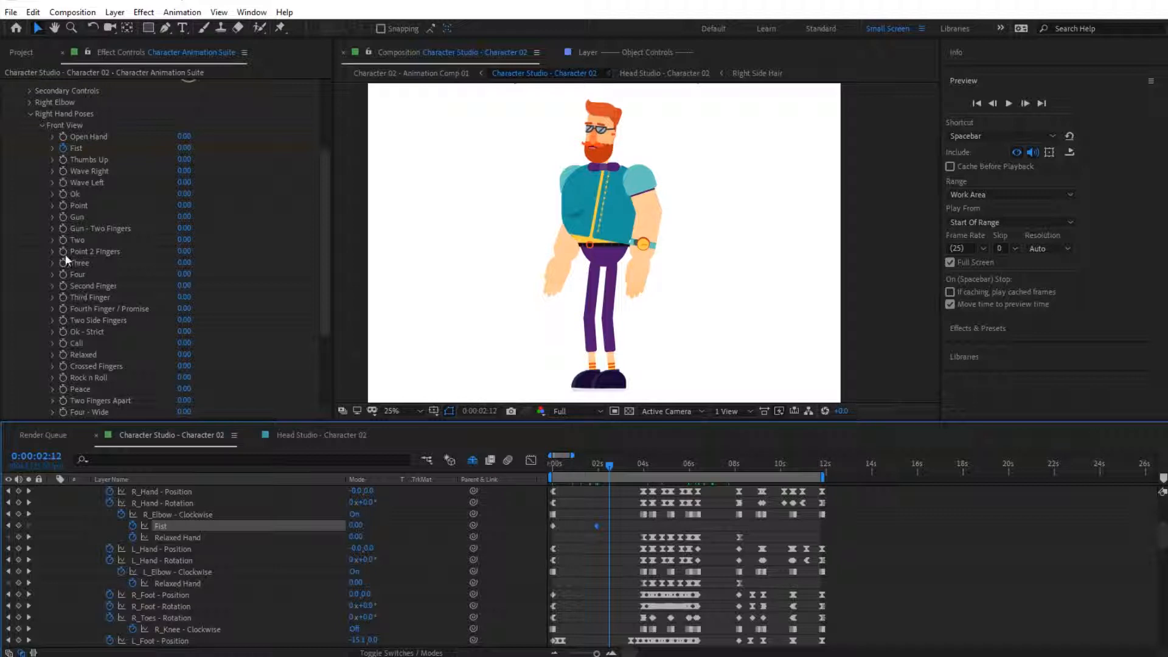
Try out the right hand's Front View Two pose, setting it to 100 at 0:00:00:00.
{"action": "left_click_drag", "start_coordinate": [184, 239], "coordinate": [191, 238]}
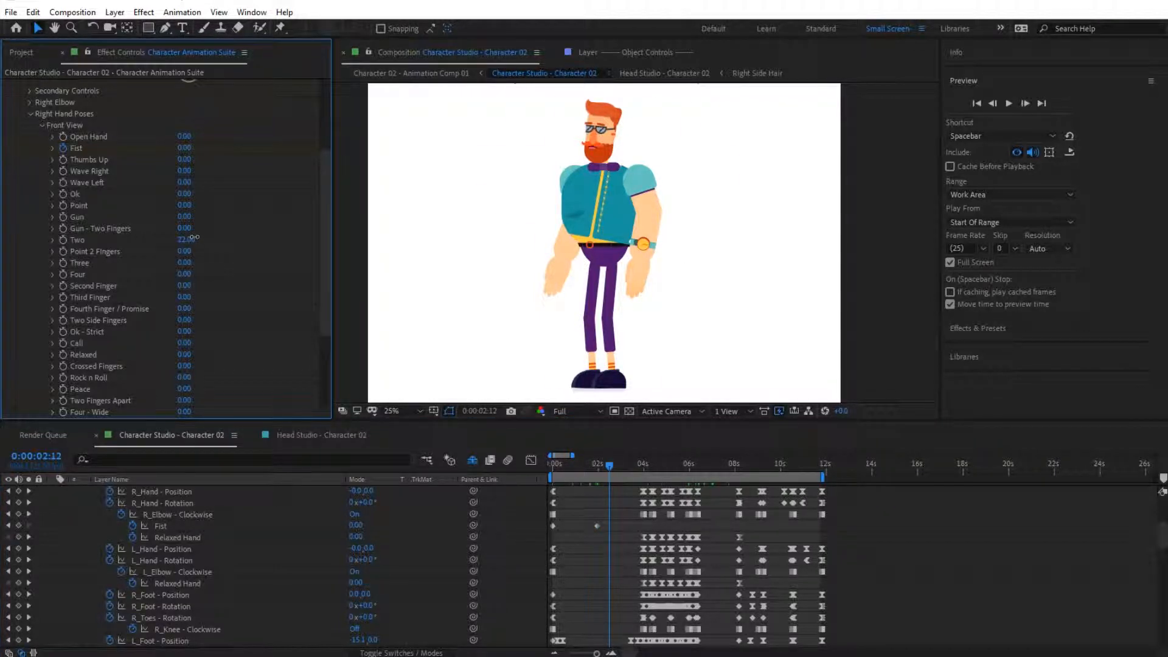
{"action": "left_click", "coordinate": [552, 464]}
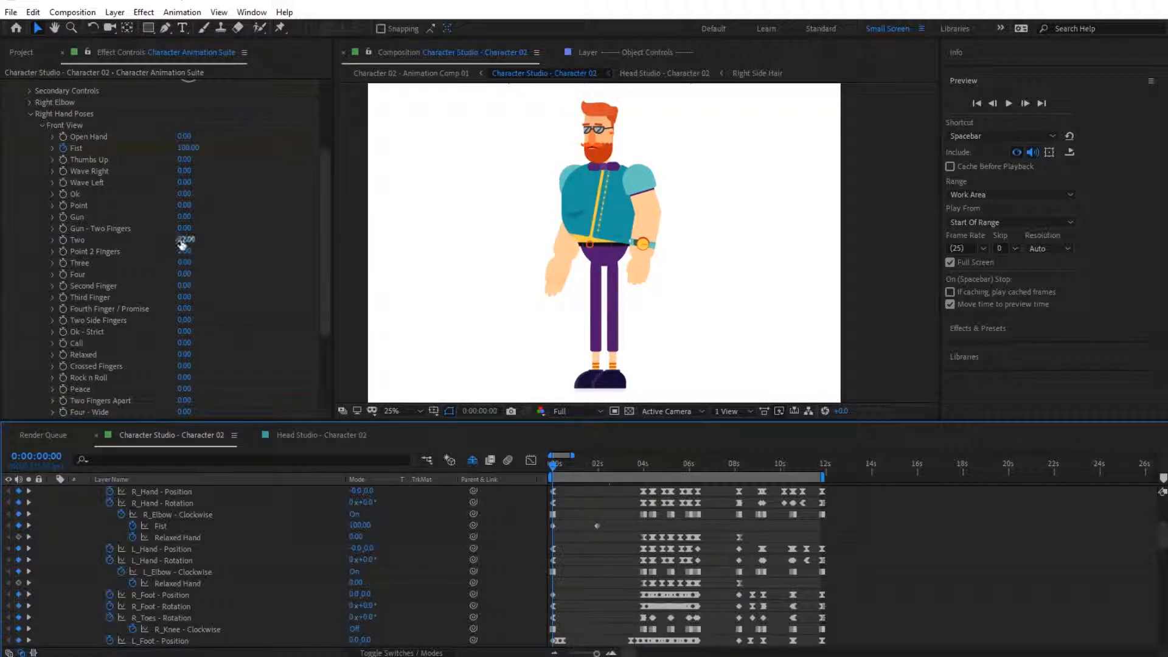
{"action": "left_click_drag", "start_coordinate": [184, 240], "coordinate": [245, 235]}
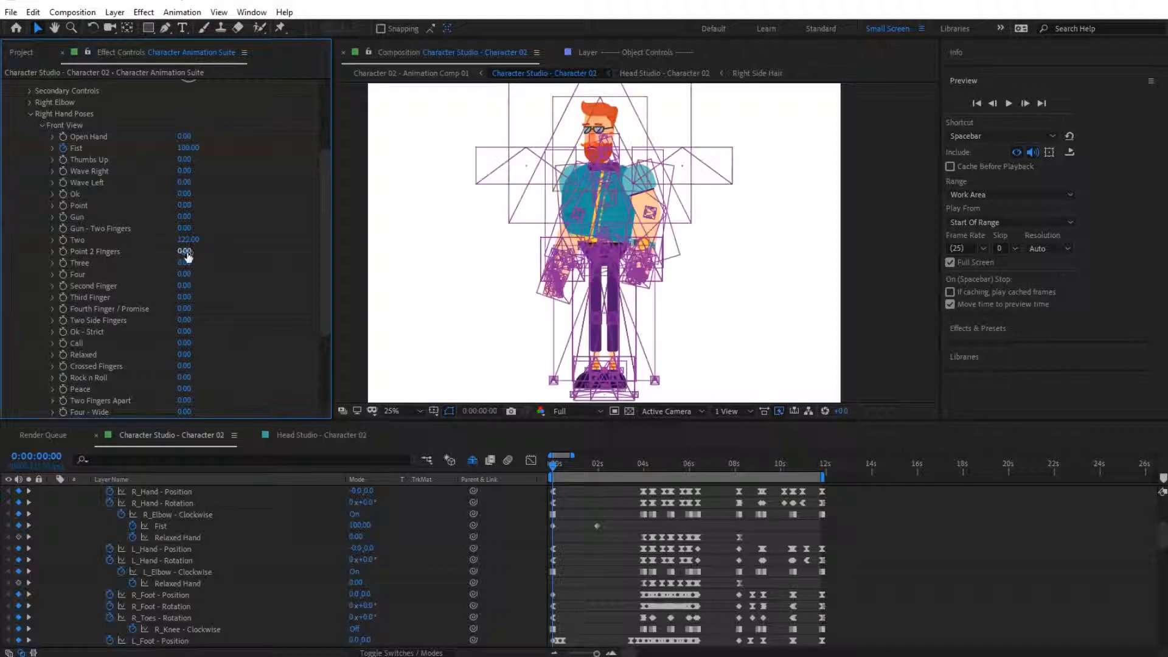
{"action": "left_click", "coordinate": [184, 251]}
{"action": "left_click", "coordinate": [182, 241]}
{"action": "type", "text": "100"}
{"action": "key", "text": "Return"}
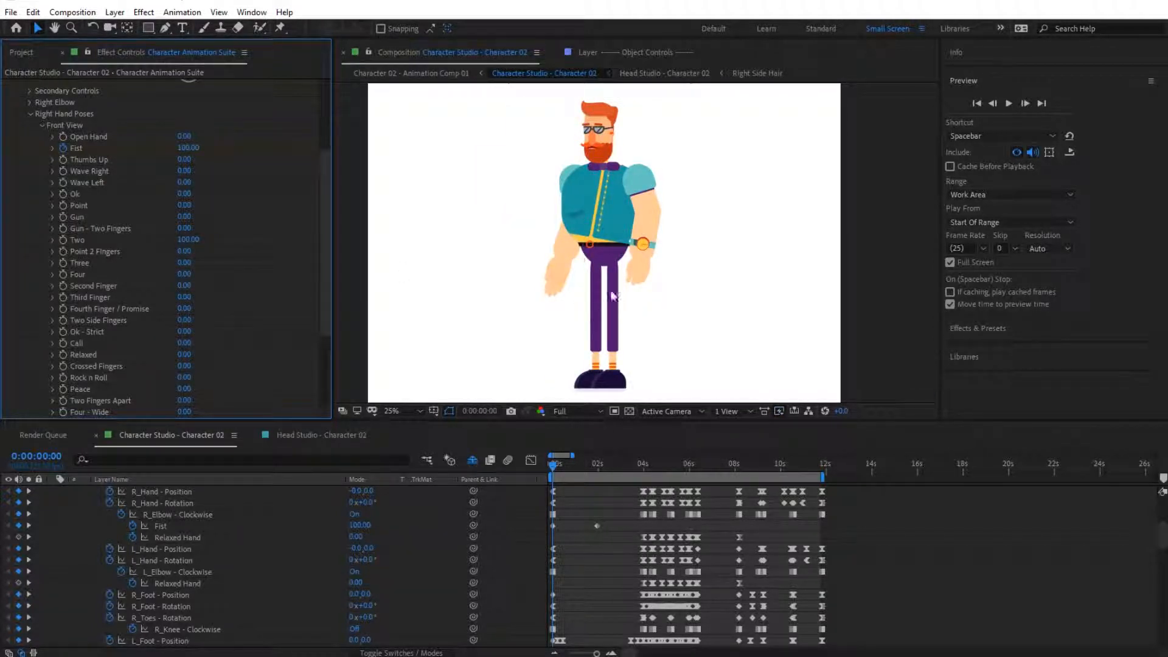
Examine the Two pose on the hand at 0:00:02:00 and set its value back to 0.
{"action": "left_click", "coordinate": [635, 293]}
{"action": "left_click", "coordinate": [632, 289]}
{"action": "left_click", "coordinate": [597, 466]}
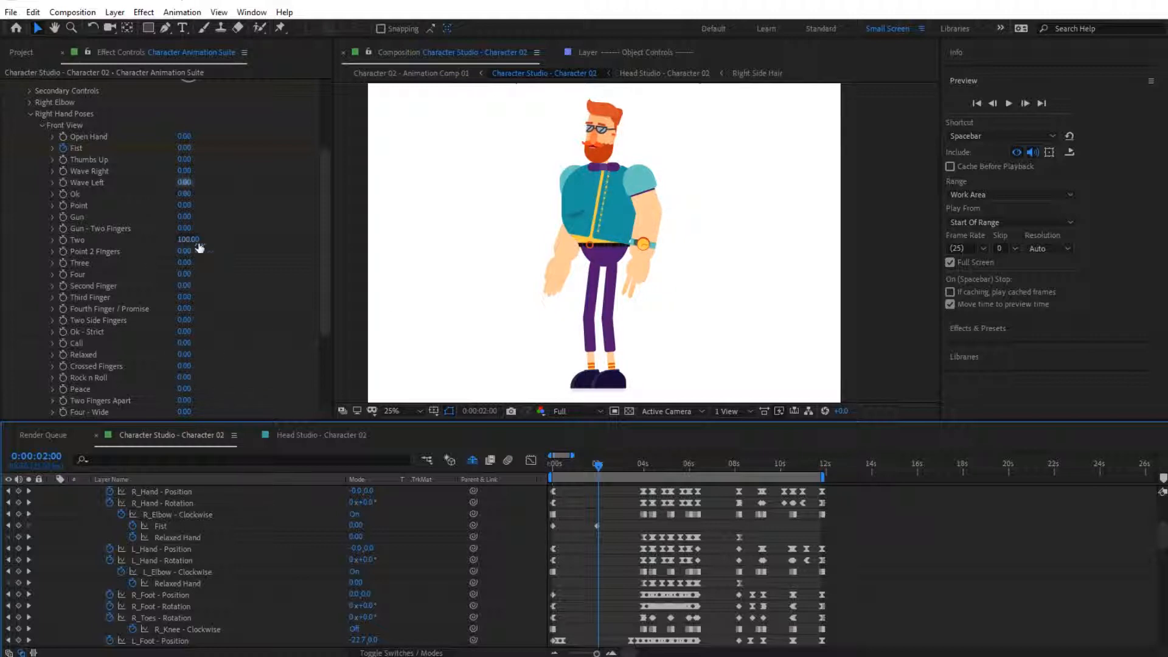
{"action": "left_click_drag", "start_coordinate": [197, 239], "coordinate": [134, 237]}
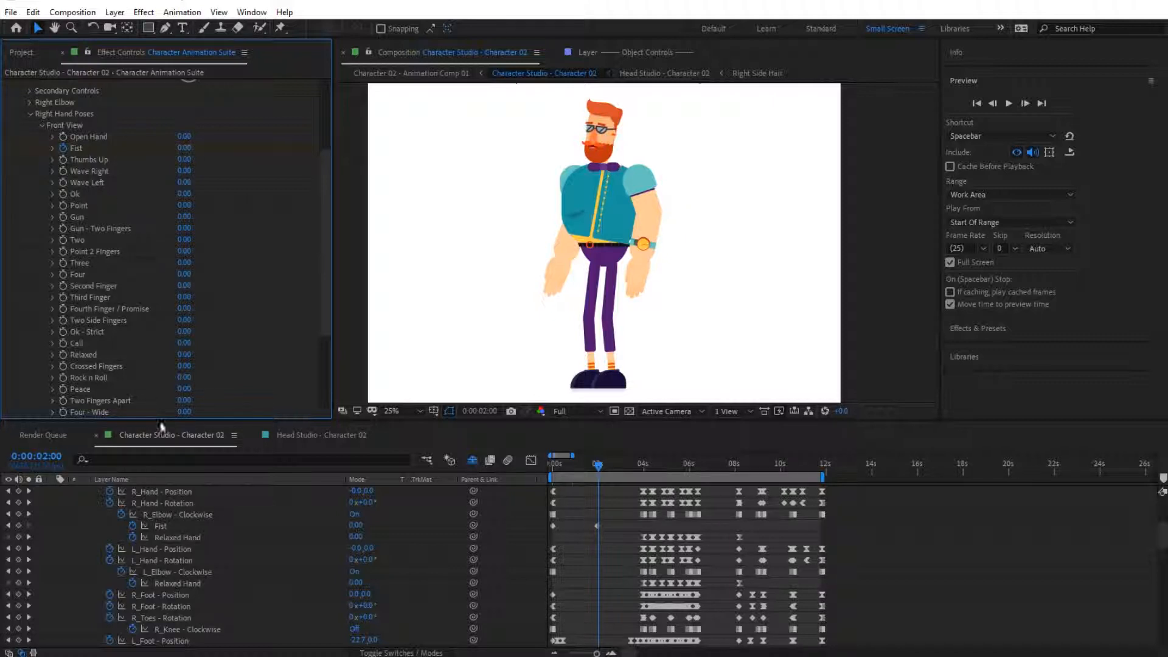
Collapse the right hand's Front View poses and expand its Side View poses.
{"action": "left_click", "coordinate": [44, 126]}
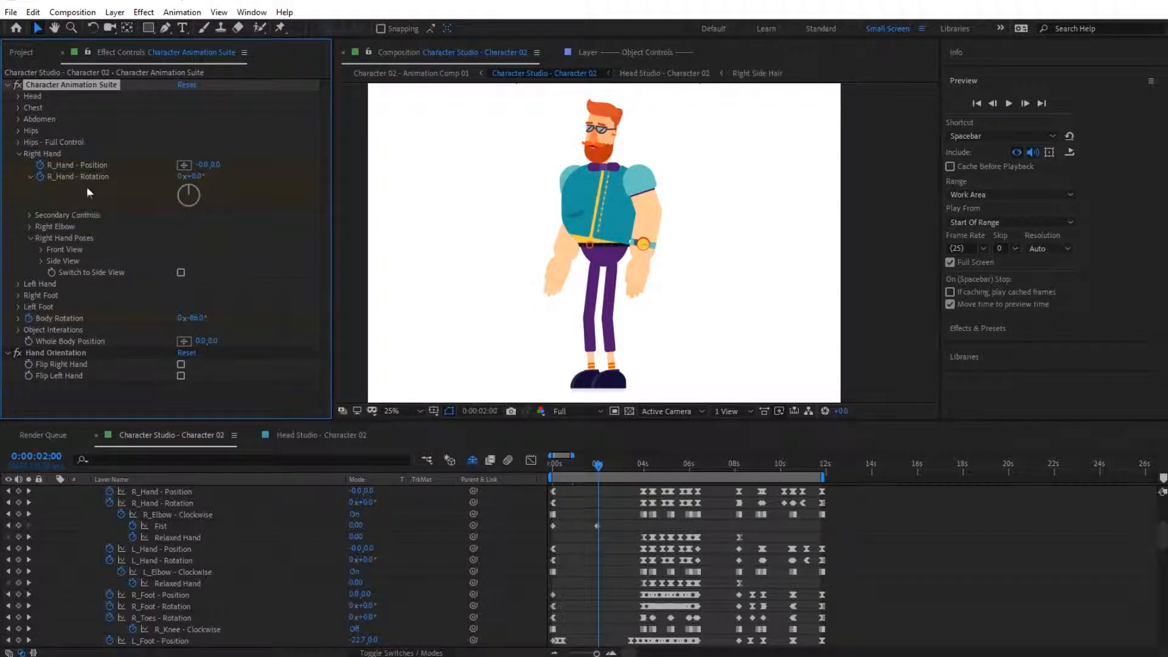
{"action": "left_click", "coordinate": [40, 249]}
{"action": "left_click", "coordinate": [41, 125]}
{"action": "left_click", "coordinate": [44, 260]}
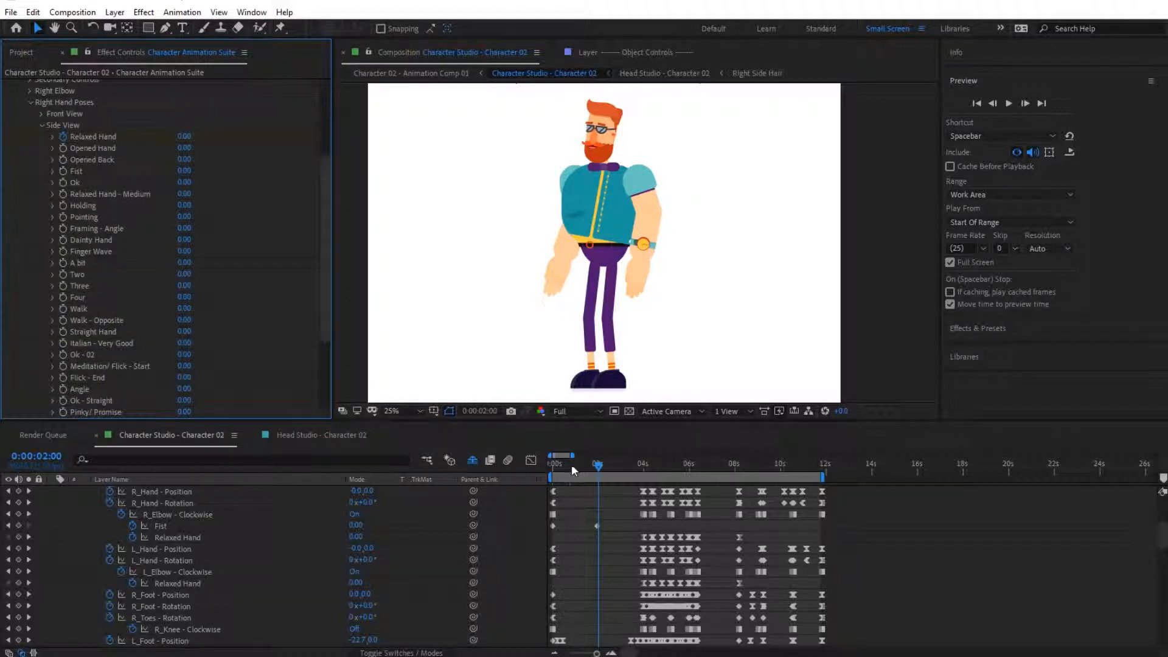
Examine how the right hand's Relaxed Hand pose animates up to 0:00:05:22, and collapse the Side View poses.
{"action": "left_click", "coordinate": [569, 465]}
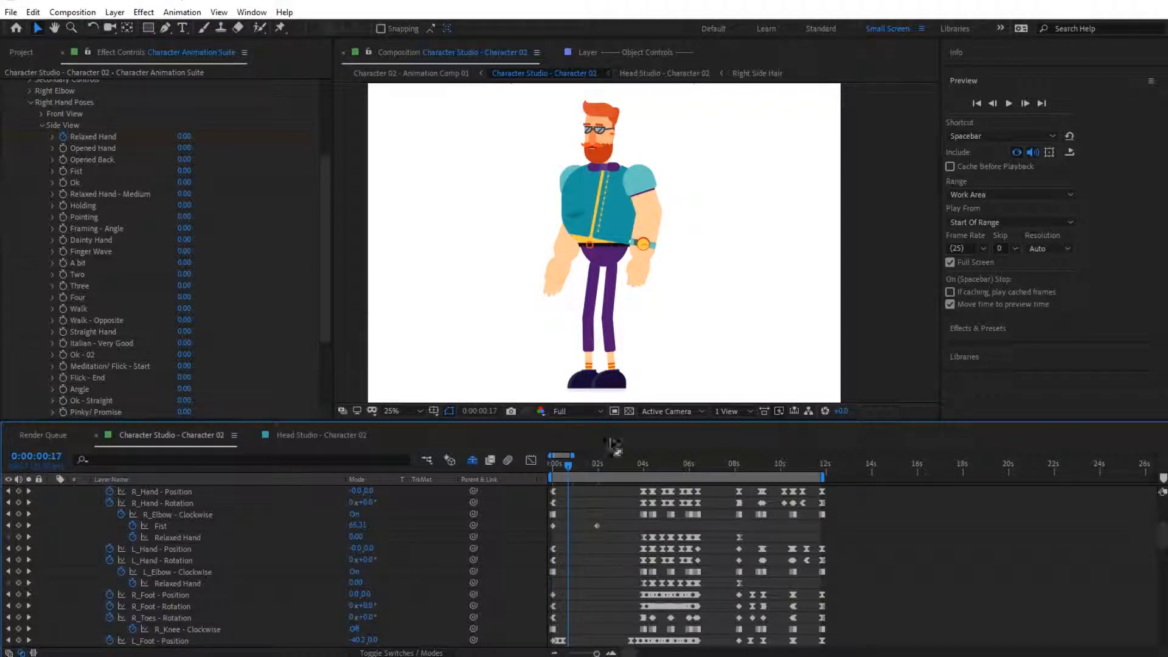
{"action": "left_click", "coordinate": [667, 465]}
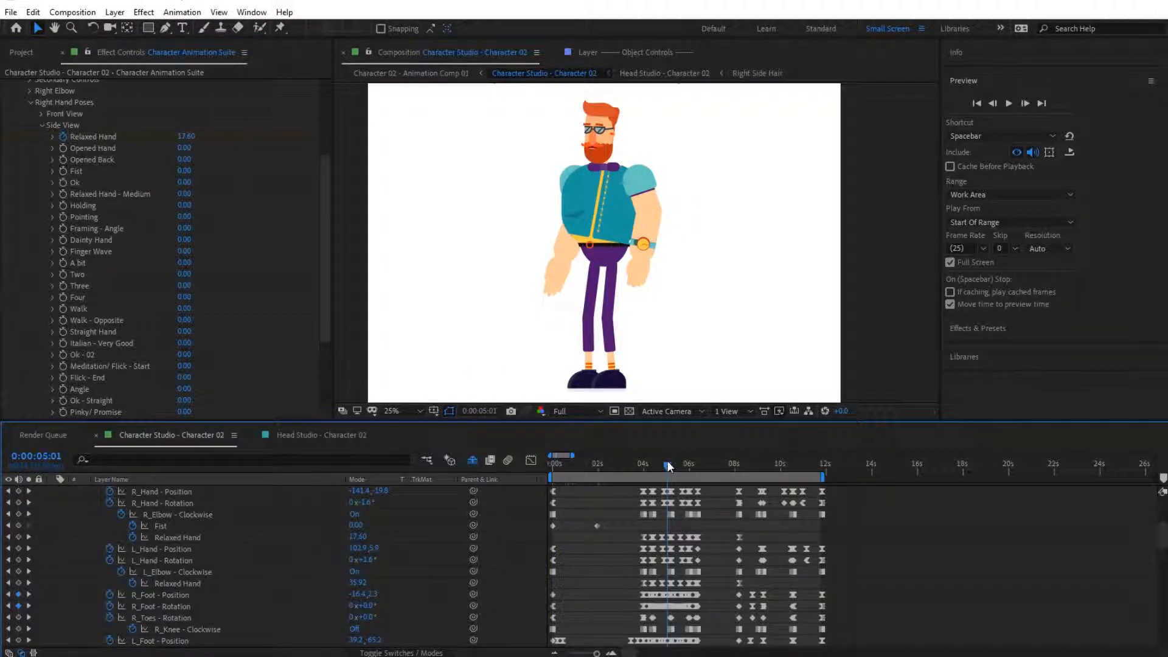
{"action": "left_click", "coordinate": [676, 466]}
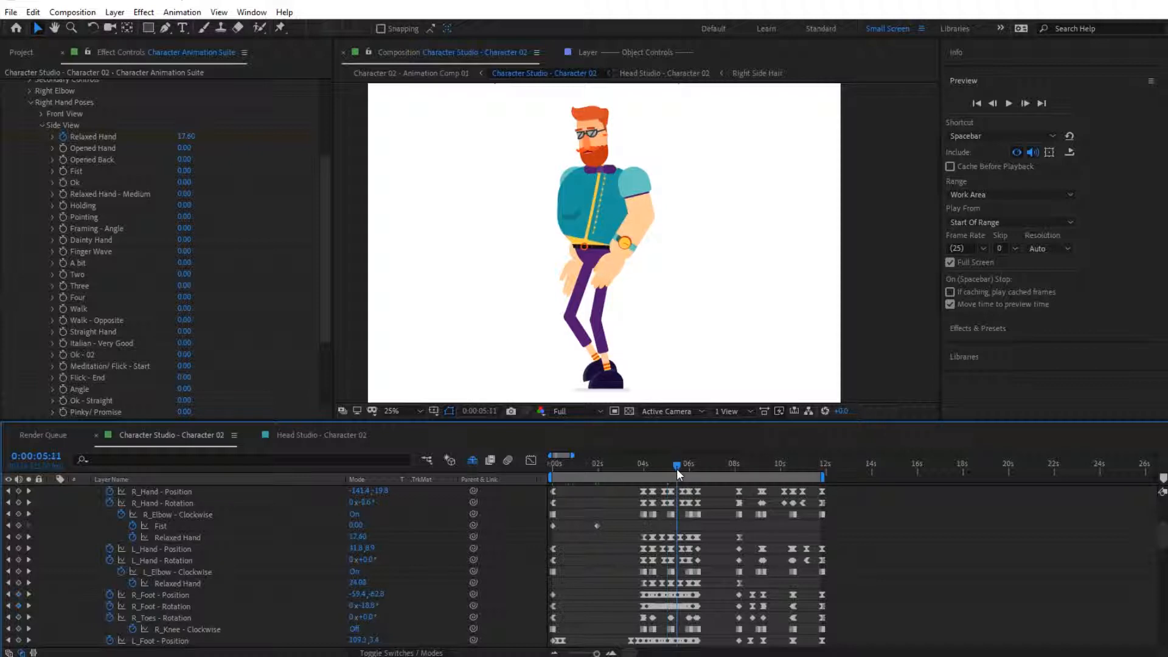
{"action": "left_click", "coordinate": [686, 465]}
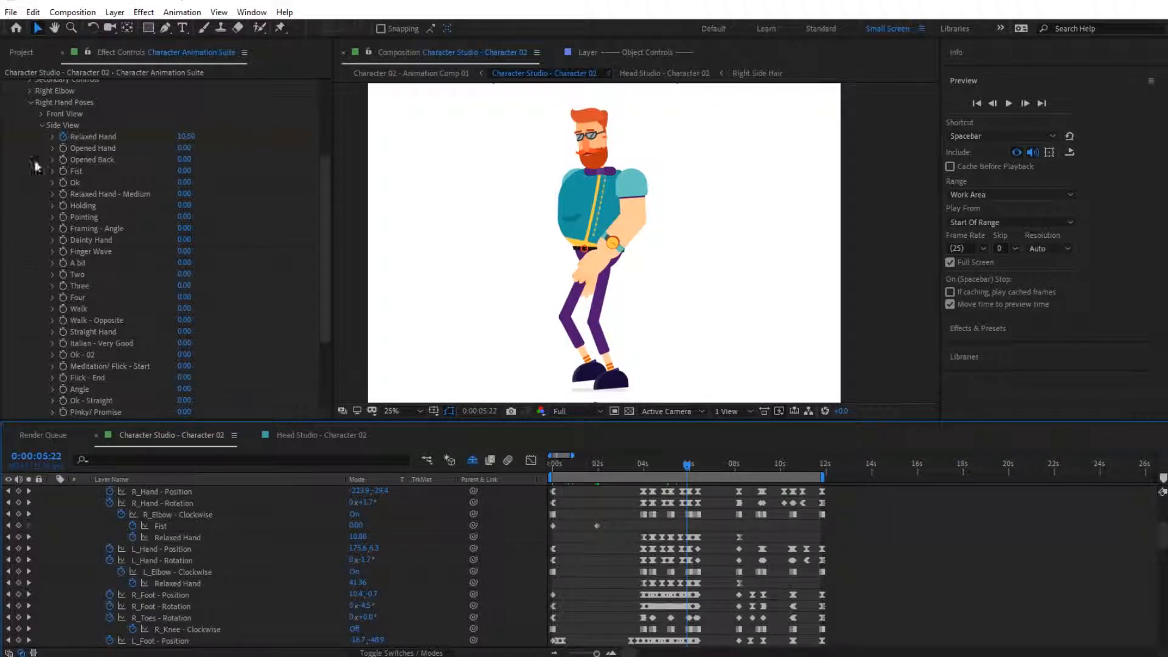
{"action": "scroll", "coordinate": [91, 213], "scroll_direction": "up", "scroll_amount": 3}
{"action": "left_click", "coordinate": [38, 260]}
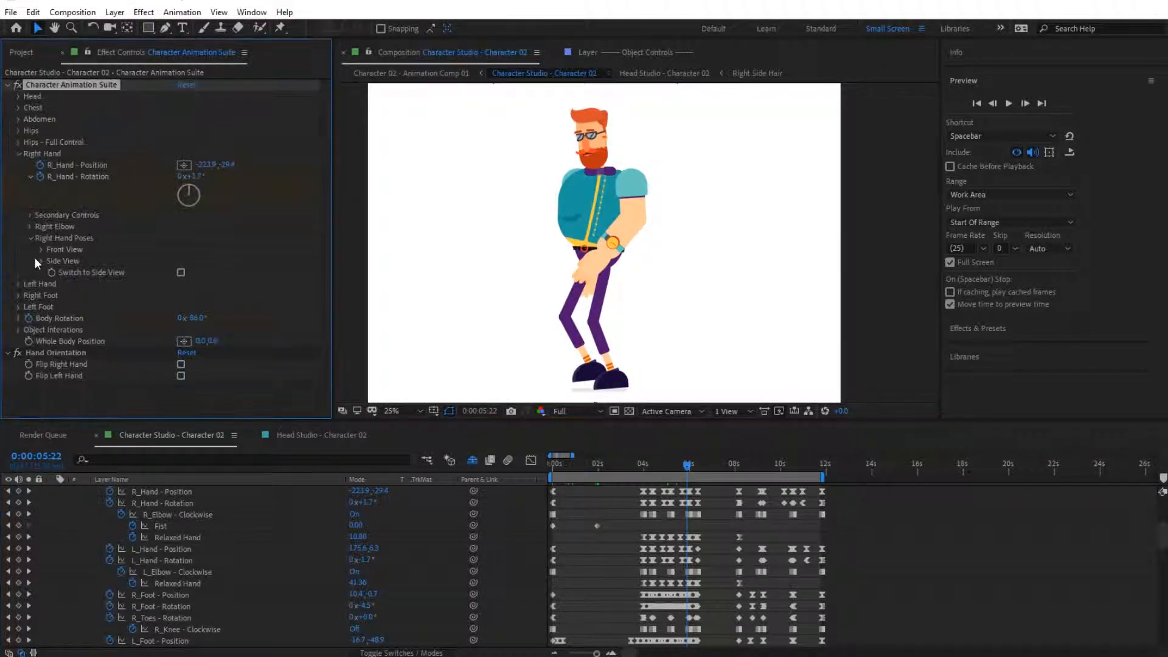